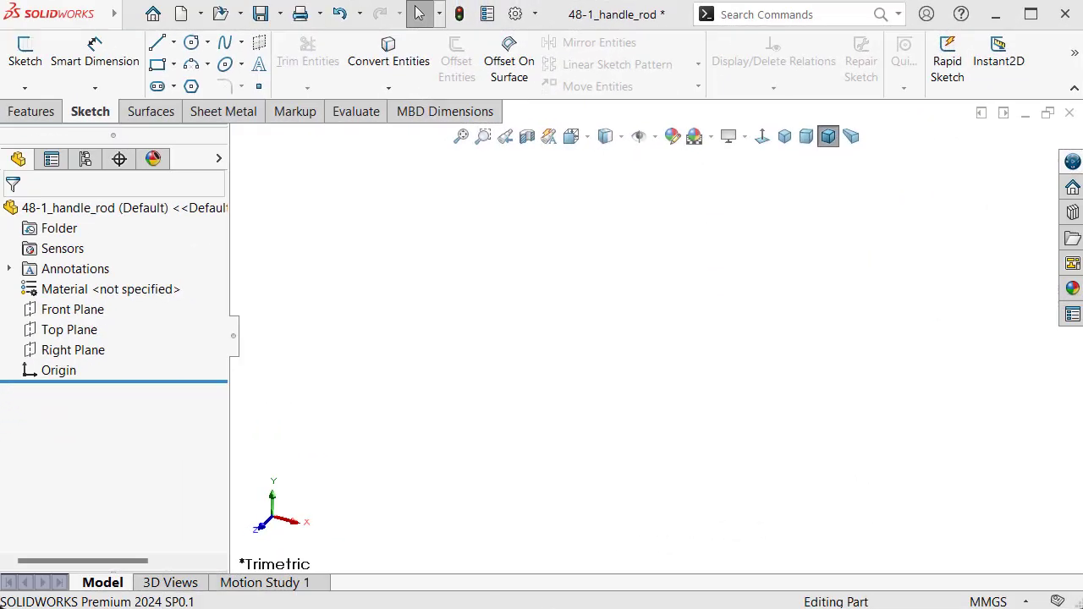
# Start Sketch1 on the Front Plane of the 48-1_handle_rod part
pyautogui.click(94, 313)
pyautogui.click(105, 288)
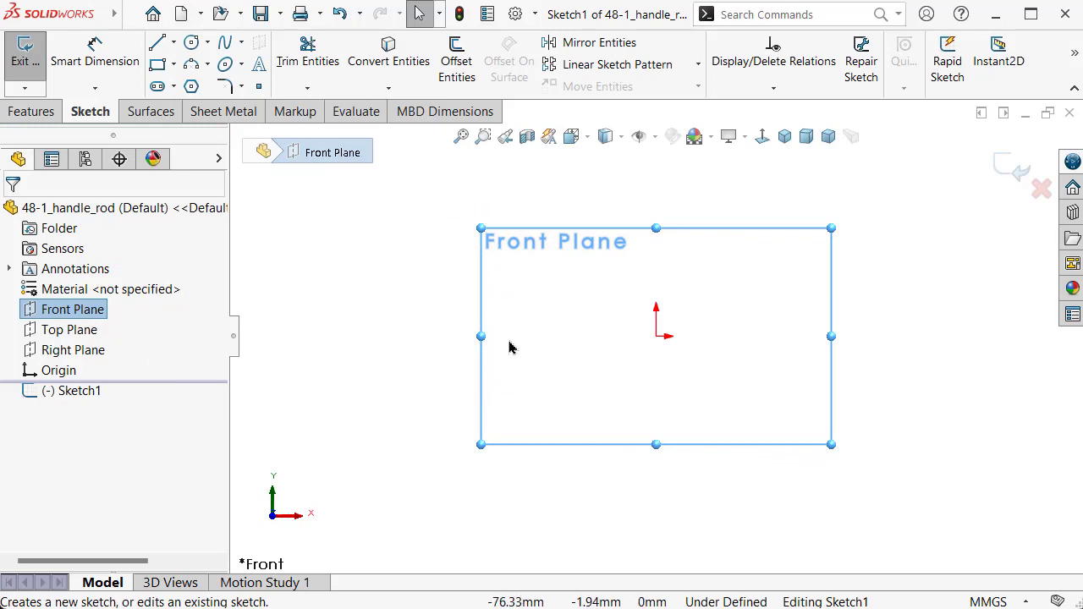
# Draw a closed line profile from the origin: a long thin rectangle notched at its right end
pyautogui.press('s')
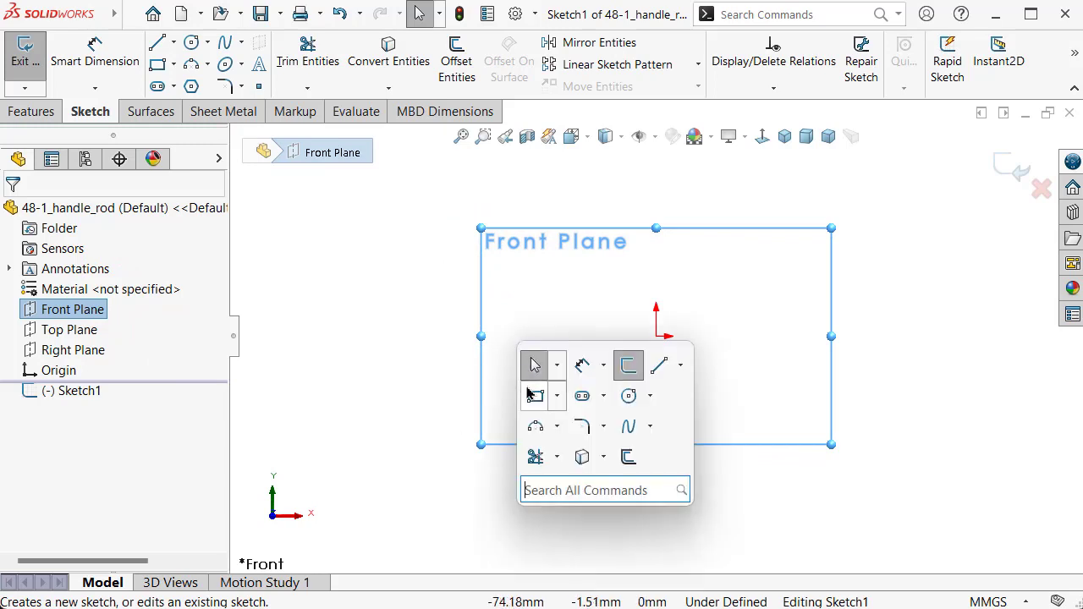
pyautogui.click(660, 365)
pyautogui.click(657, 337)
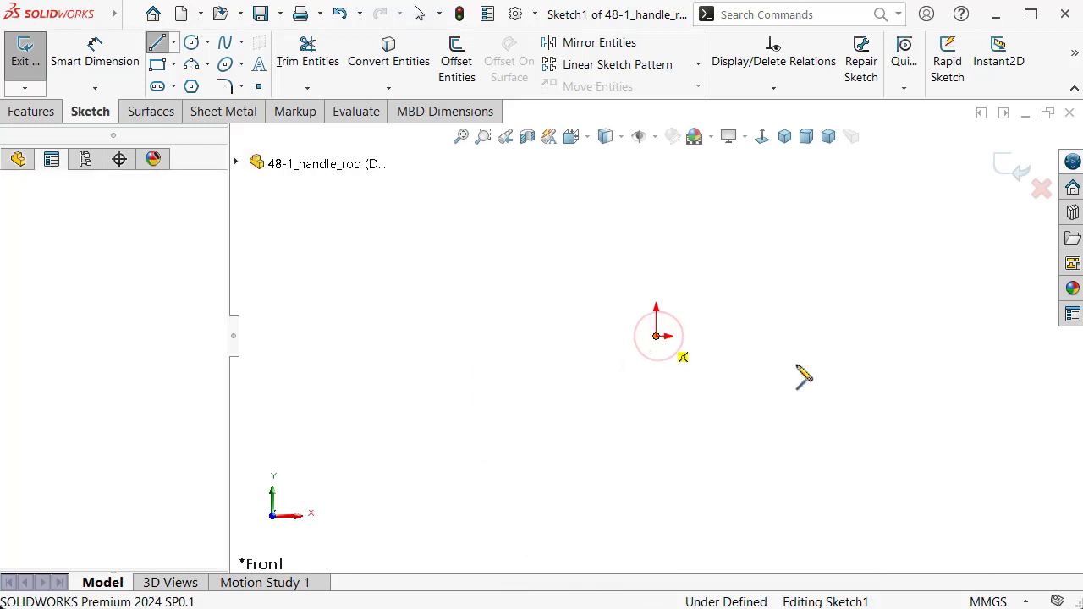
pyautogui.click(921, 375)
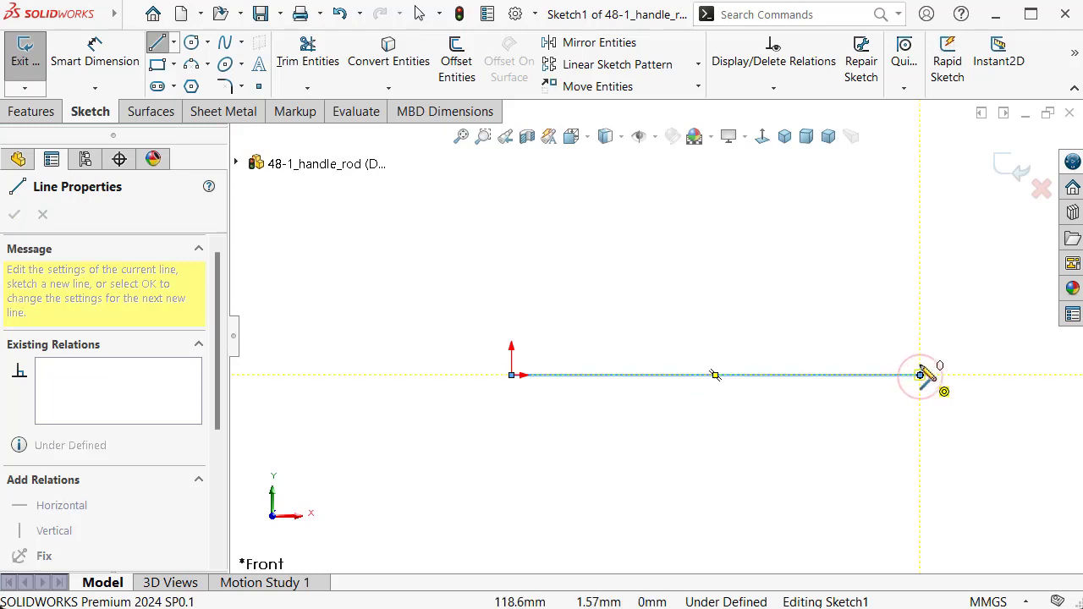
pyautogui.click(921, 353)
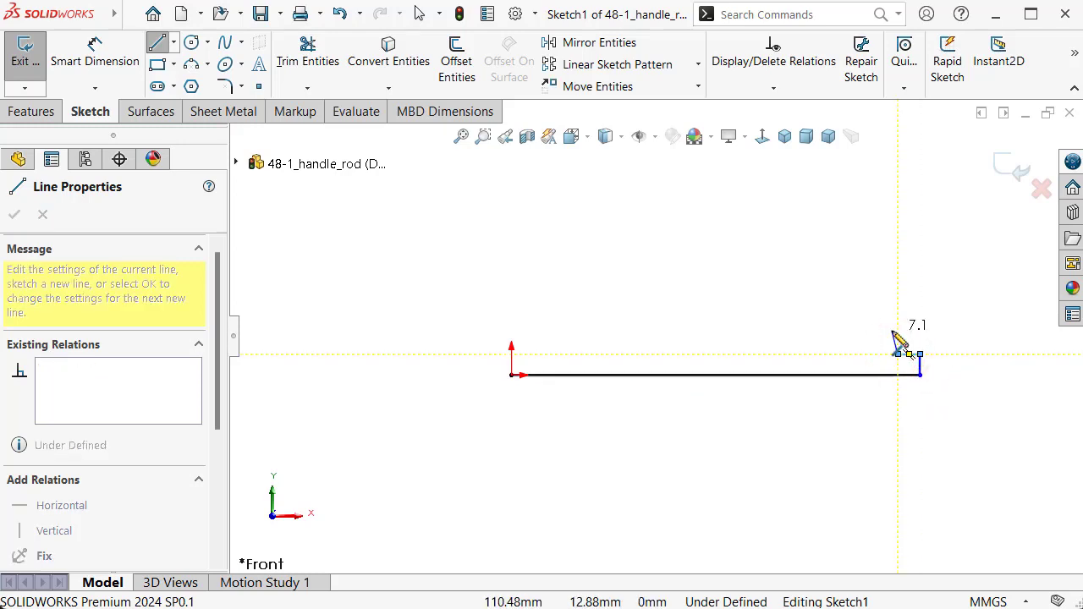
pyautogui.click(898, 354)
pyautogui.click(898, 337)
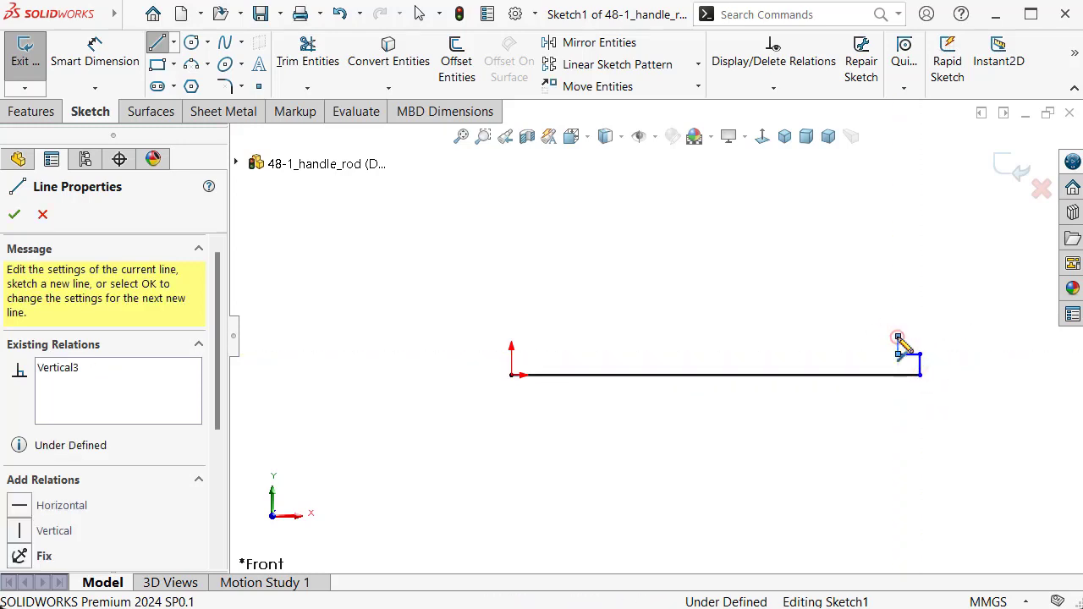
pyautogui.click(511, 337)
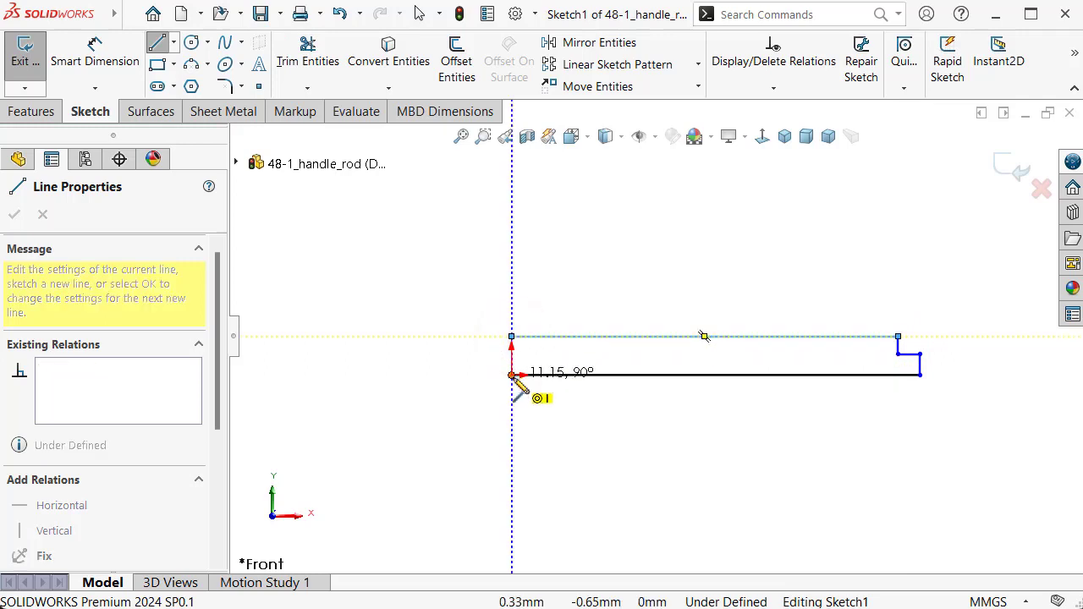
pyautogui.click(512, 375)
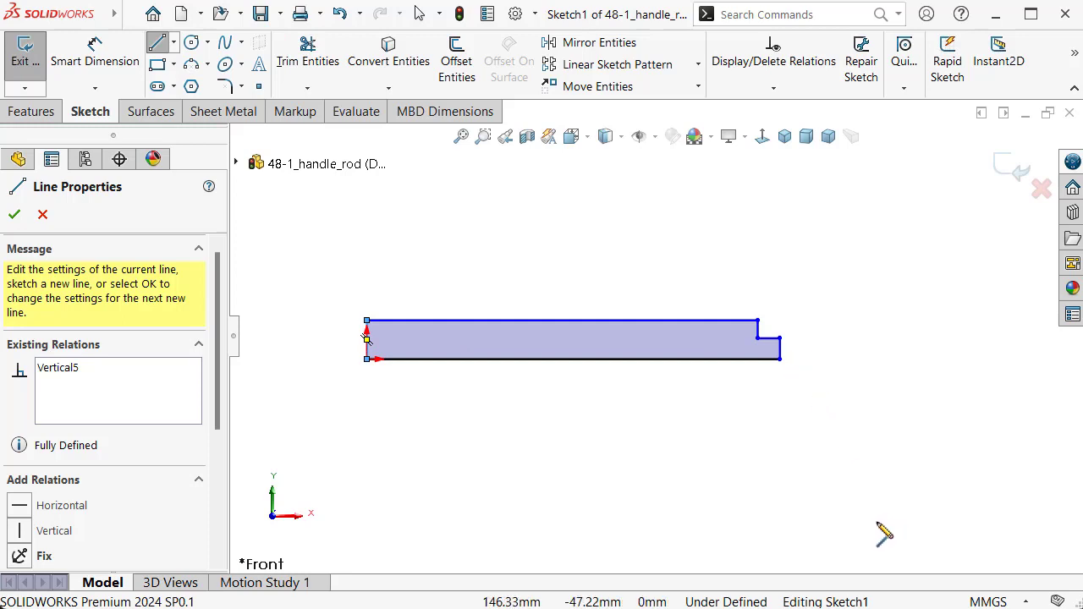
pyautogui.moveTo(885, 466); pyautogui.dragTo(859, 284, button='right')
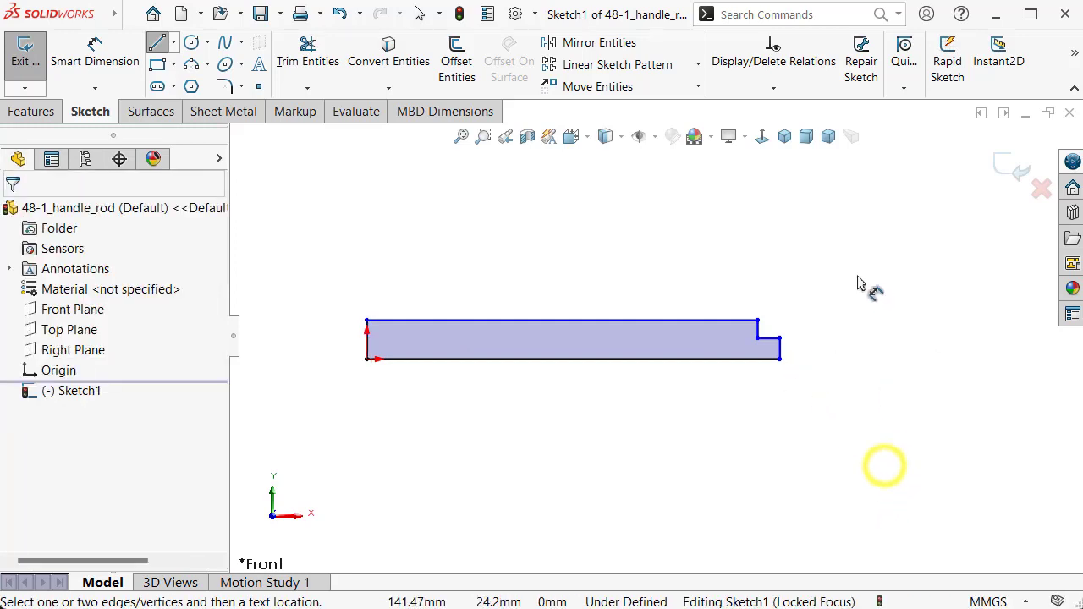
# Dimension the bottom edge 70 mm long and the profile 4 mm thick
pyautogui.click(750, 360)
pyautogui.click(738, 451)
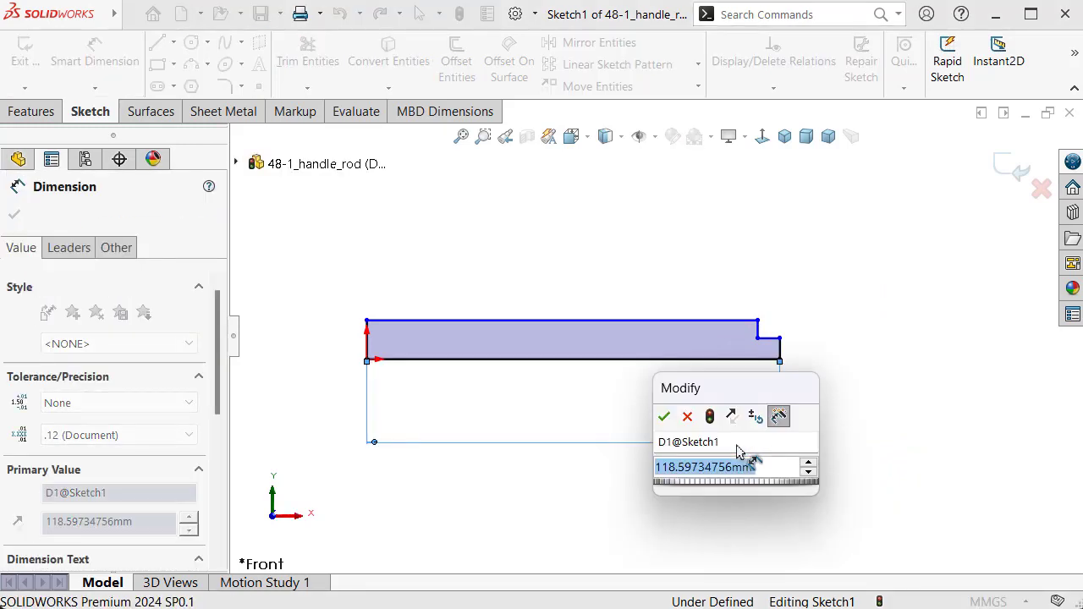
pyautogui.write('70')
pyautogui.press('Return')
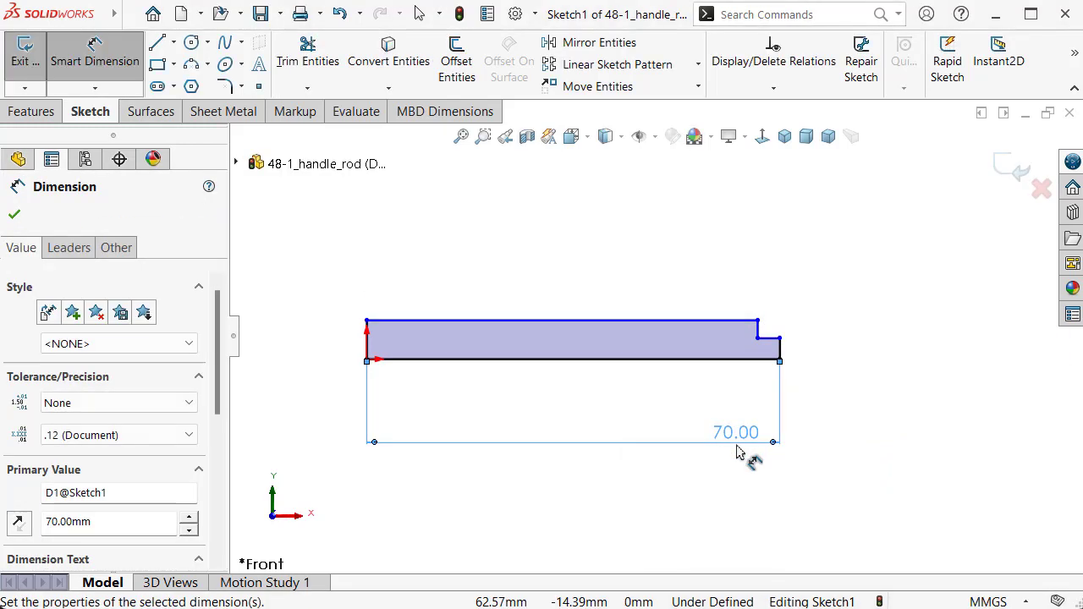
pyautogui.click(535, 359)
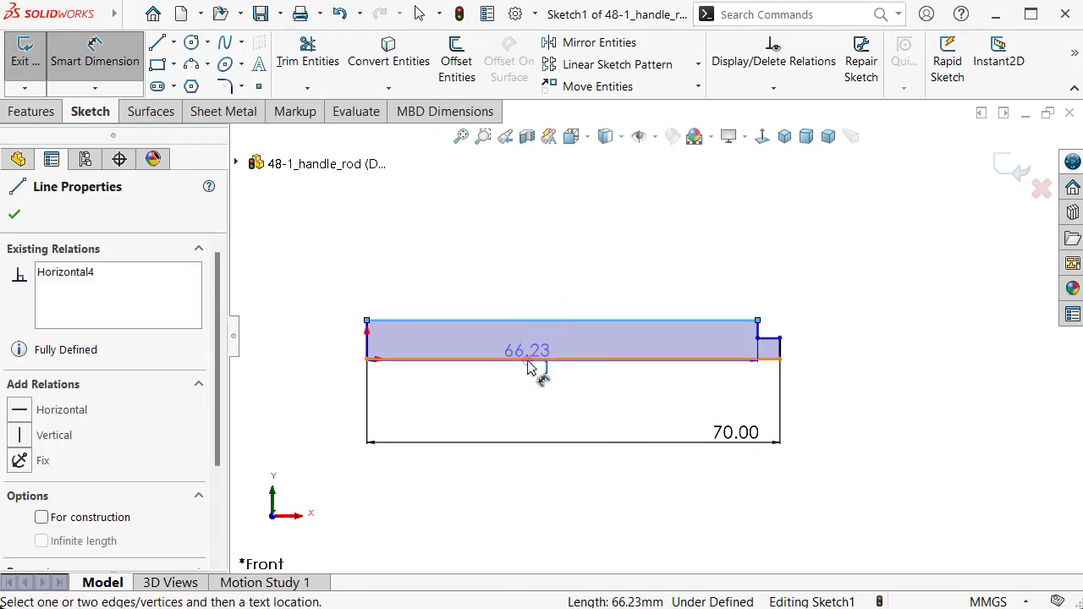
pyautogui.click(523, 321)
pyautogui.click(504, 404)
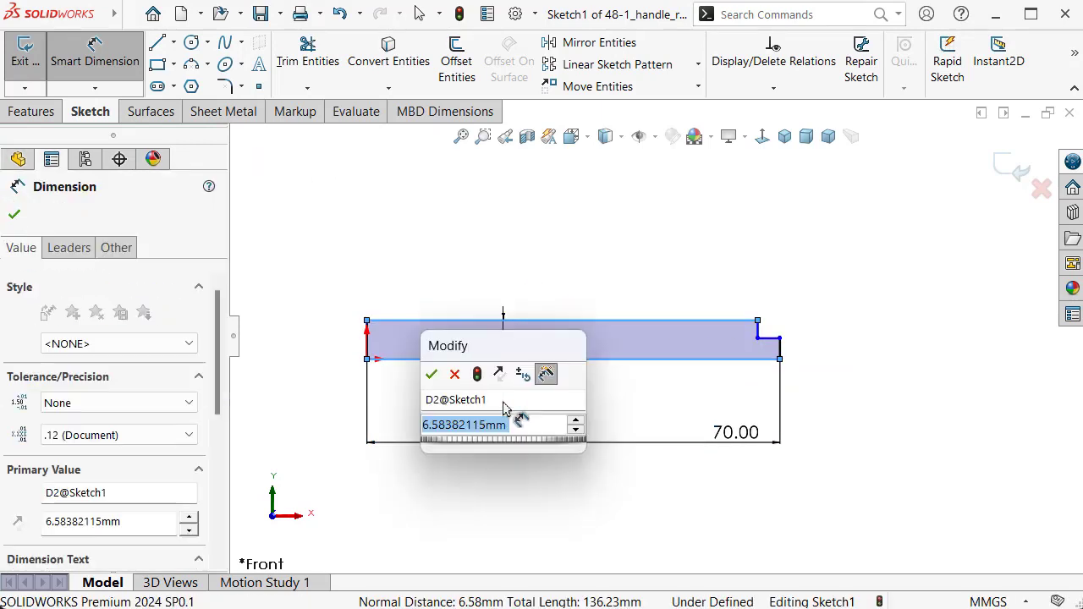
pyautogui.write('4')
pyautogui.press('Return')
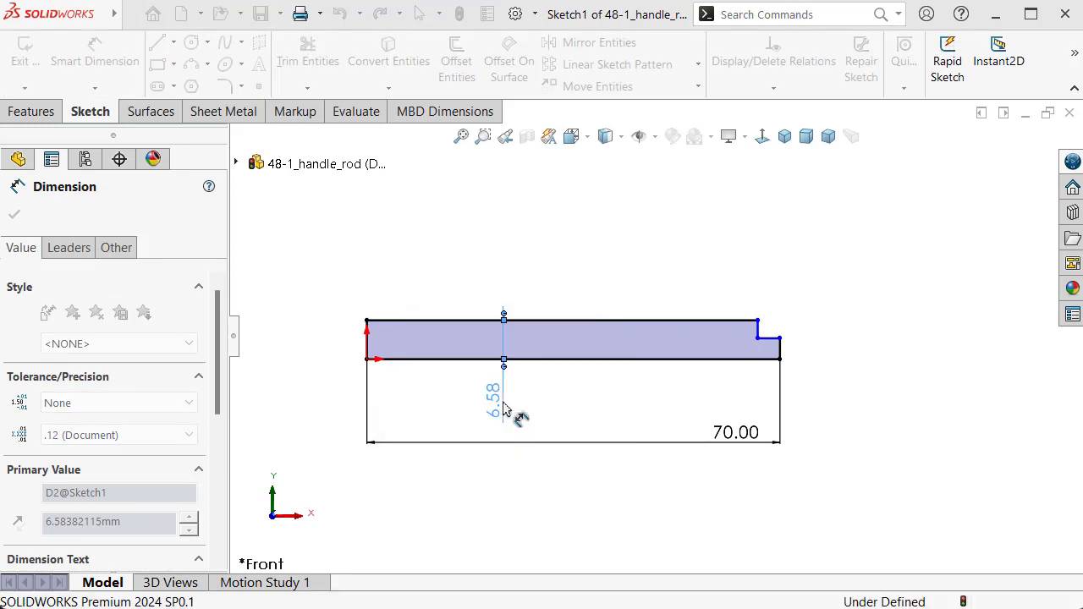
pyautogui.scroll(-2, 619, 349)
pyautogui.scroll(-2, 622, 347)
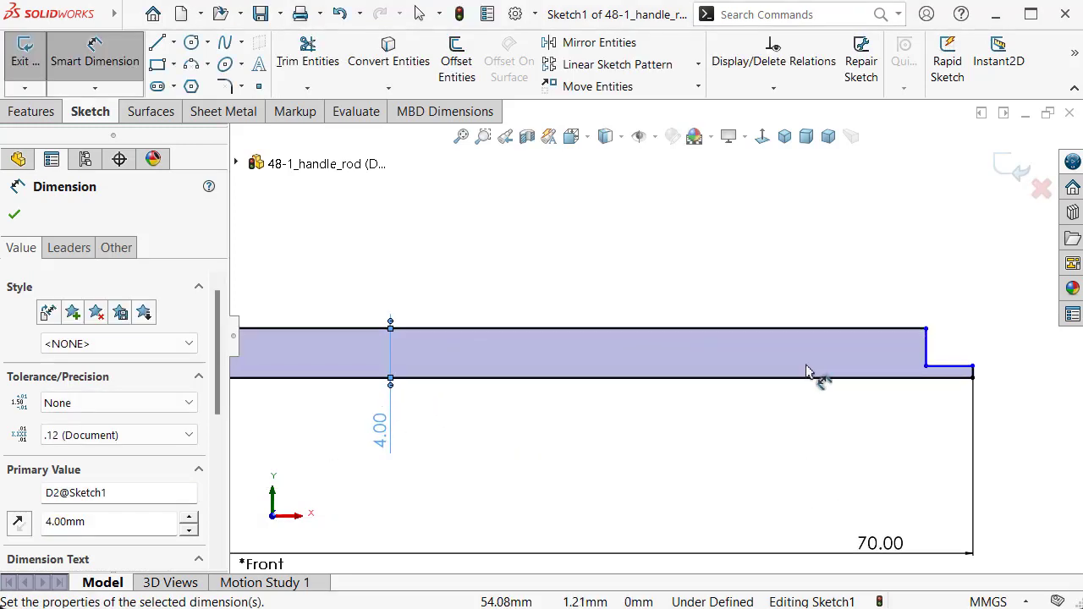
pyautogui.scroll(1, 818, 375)
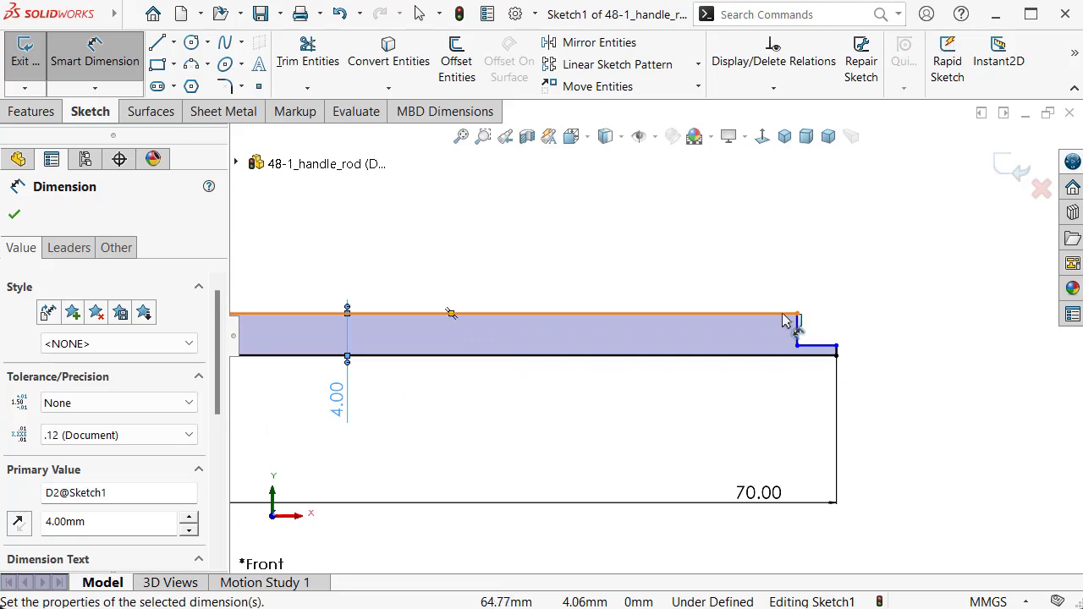
# Dimension the end step 8 mm long and 3.25 mm high
pyautogui.click(820, 320)
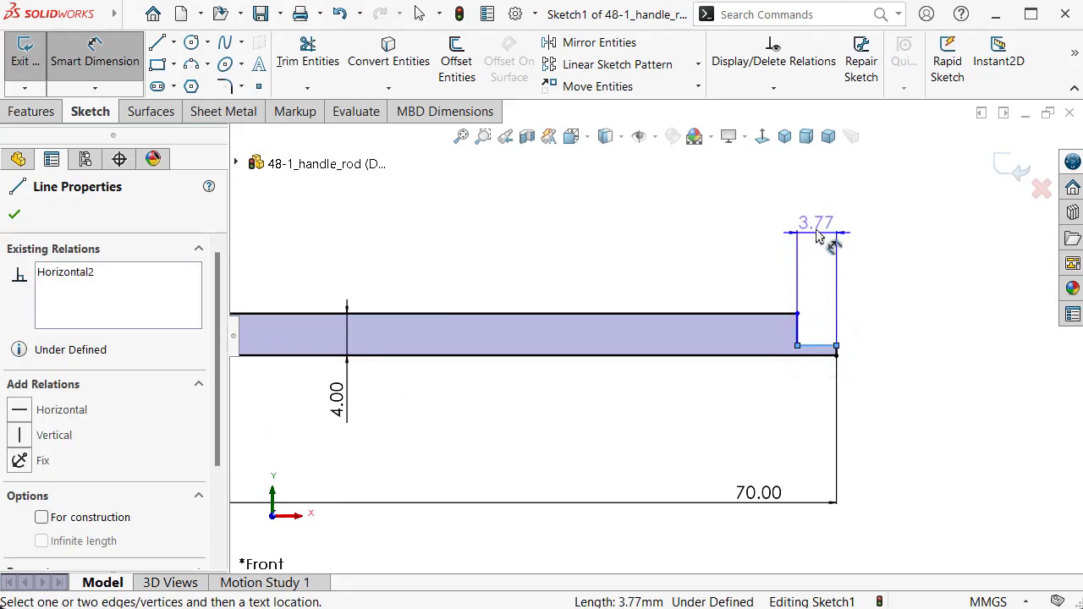
pyautogui.click(819, 219)
pyautogui.write('8')
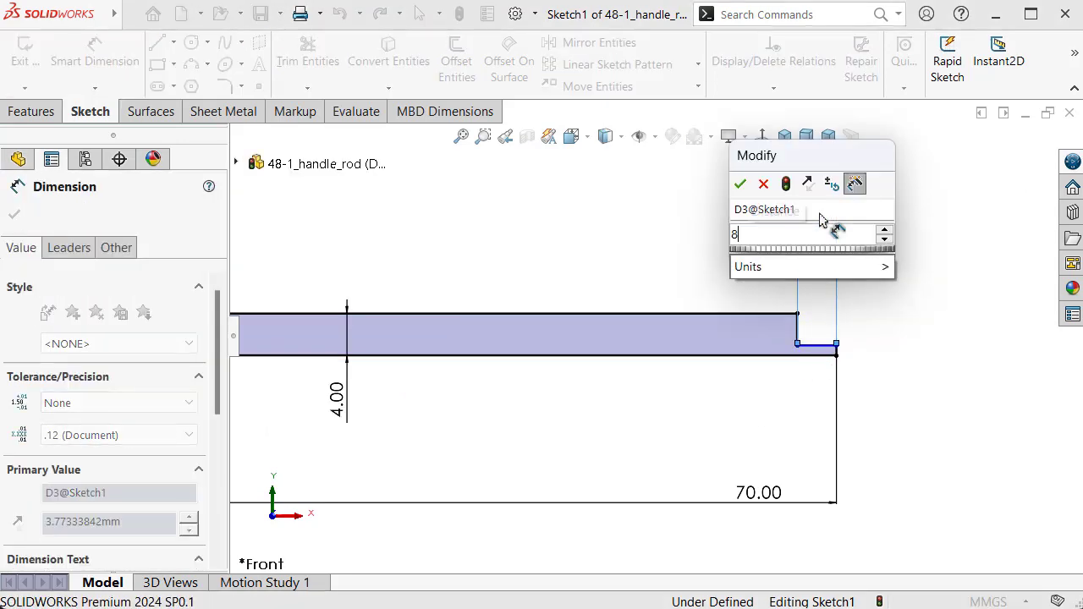
pyautogui.press('Return')
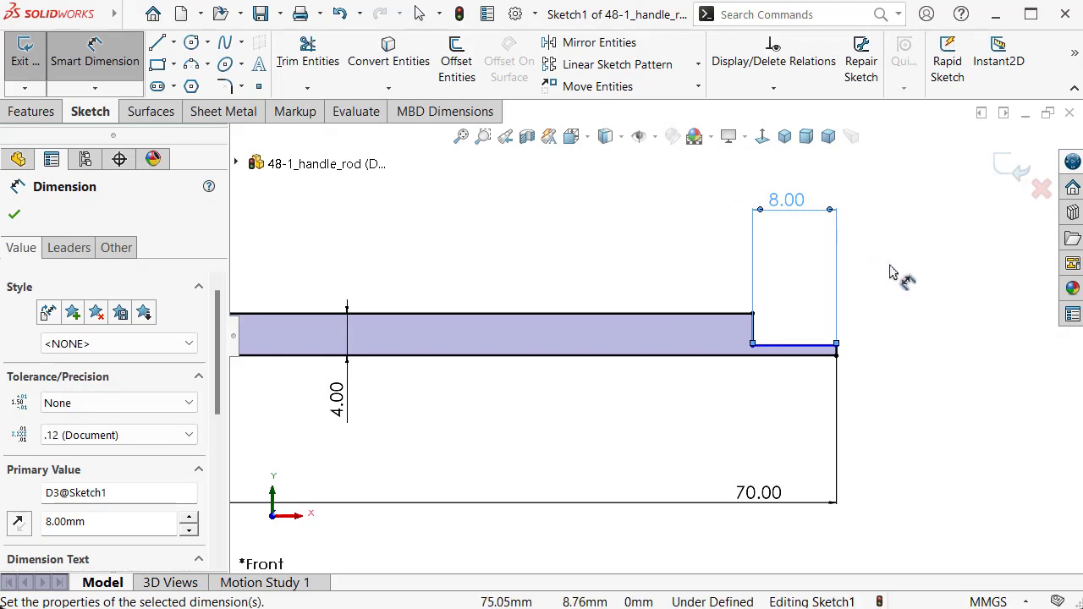
pyautogui.scroll(-3, 860, 356)
pyautogui.click(812, 353)
pyautogui.click(812, 332)
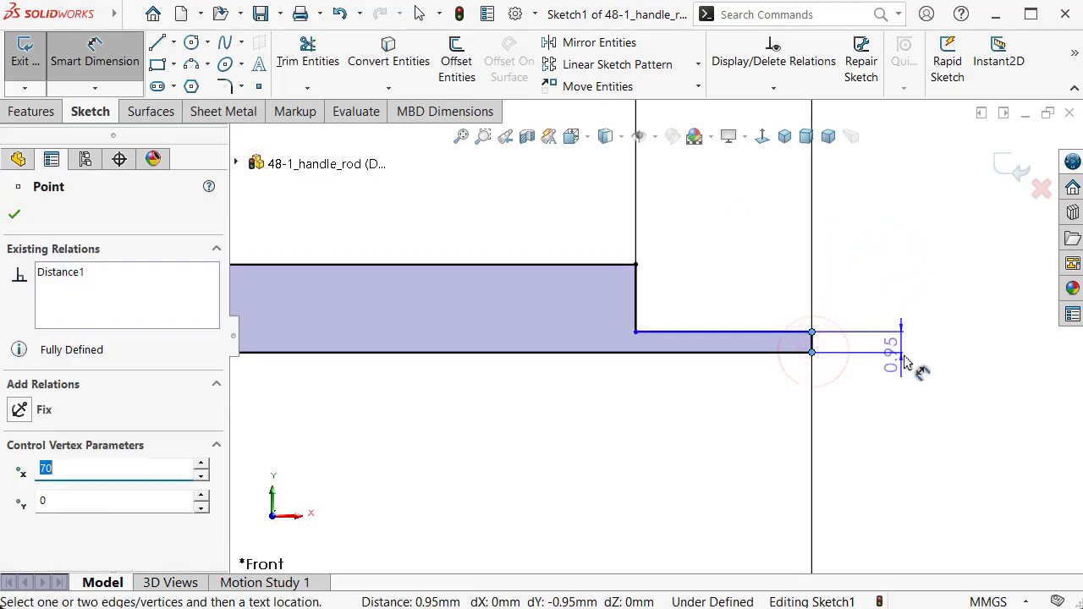
pyautogui.click(916, 381)
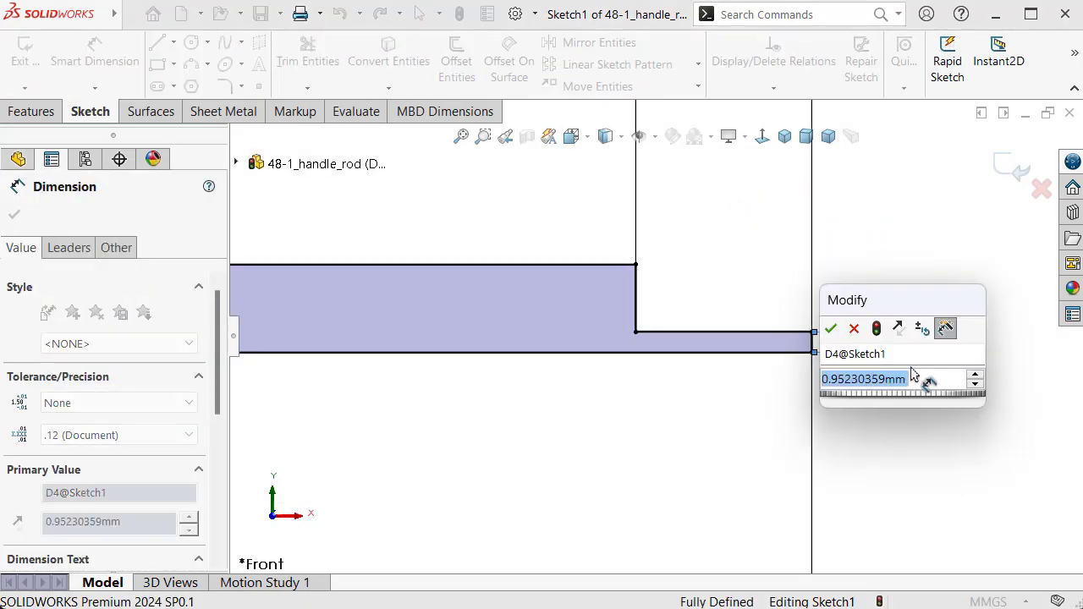
pyautogui.write('0.25')
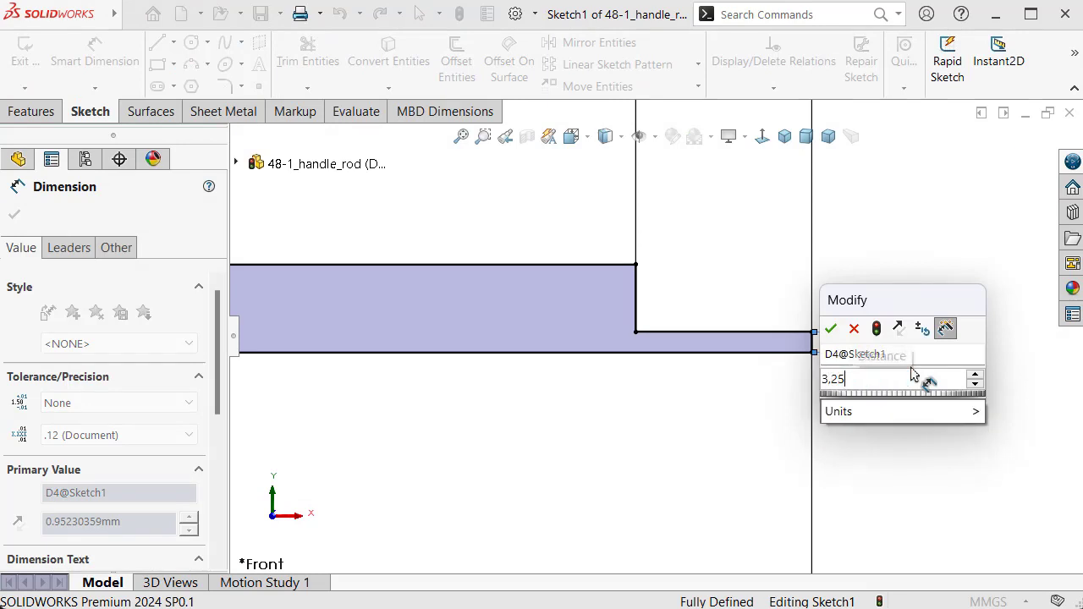
pyautogui.press('Return')
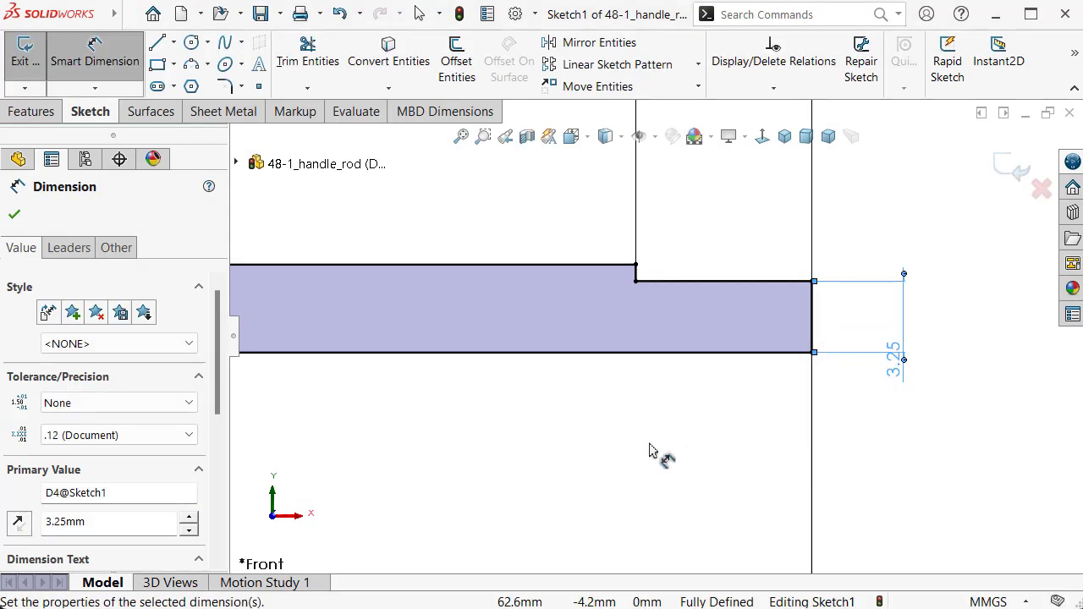
# Move the 70.00 dimension label lower and to the left
pyautogui.click(643, 436)
pyautogui.scroll(5, 593, 392)
pyautogui.scroll(4, 551, 377)
pyautogui.scroll(-2, 503, 362)
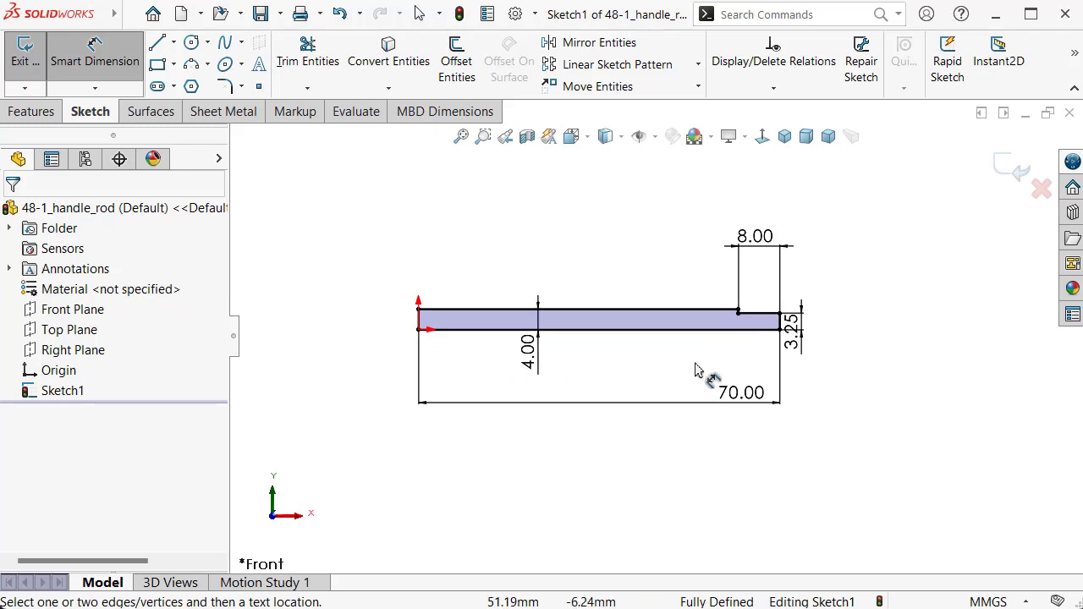
pyautogui.moveTo(734, 403); pyautogui.dragTo(607, 407)
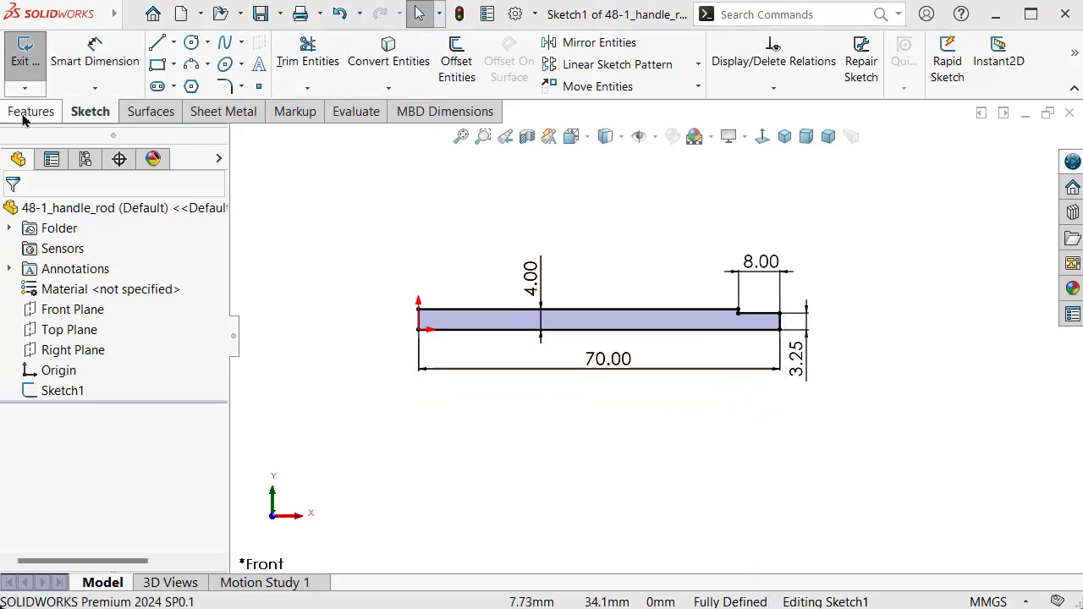
# Revolve the profile 360° about its bottom line into a solid rod
pyautogui.click(25, 113)
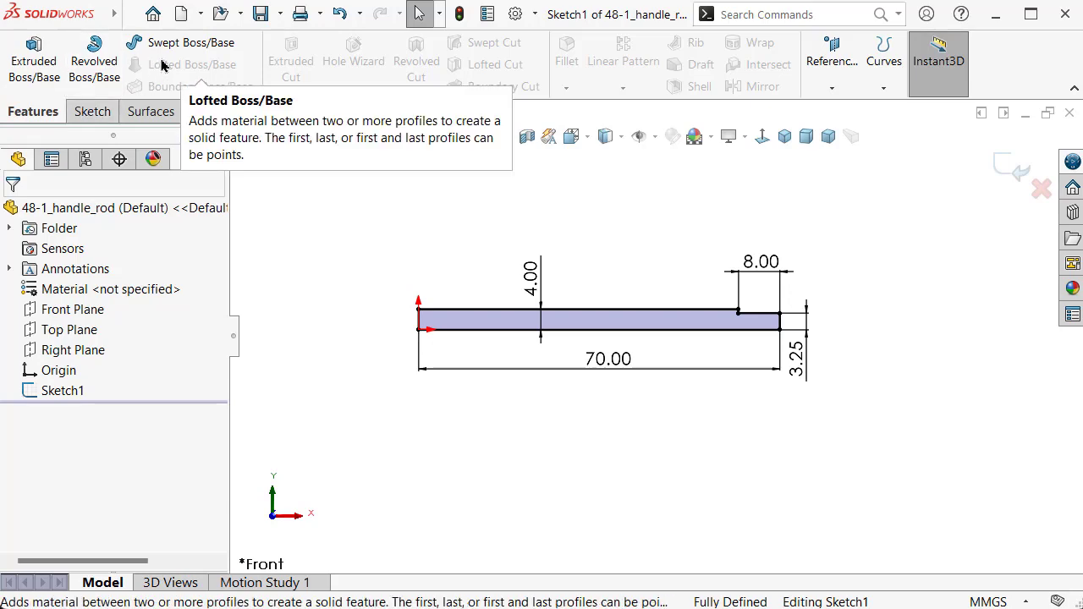
pyautogui.click(94, 52)
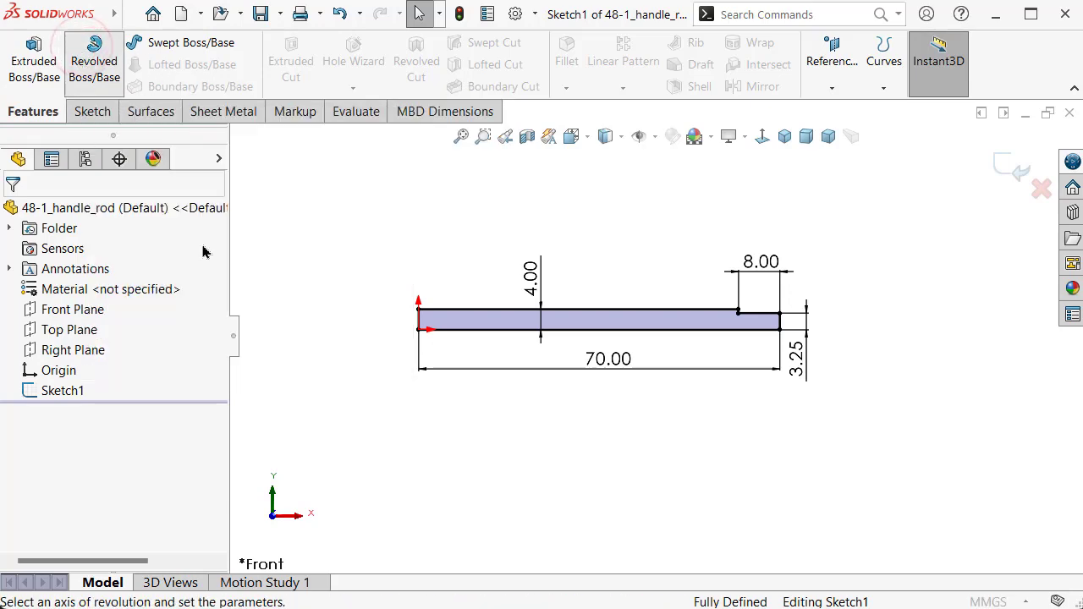
pyautogui.click(576, 331)
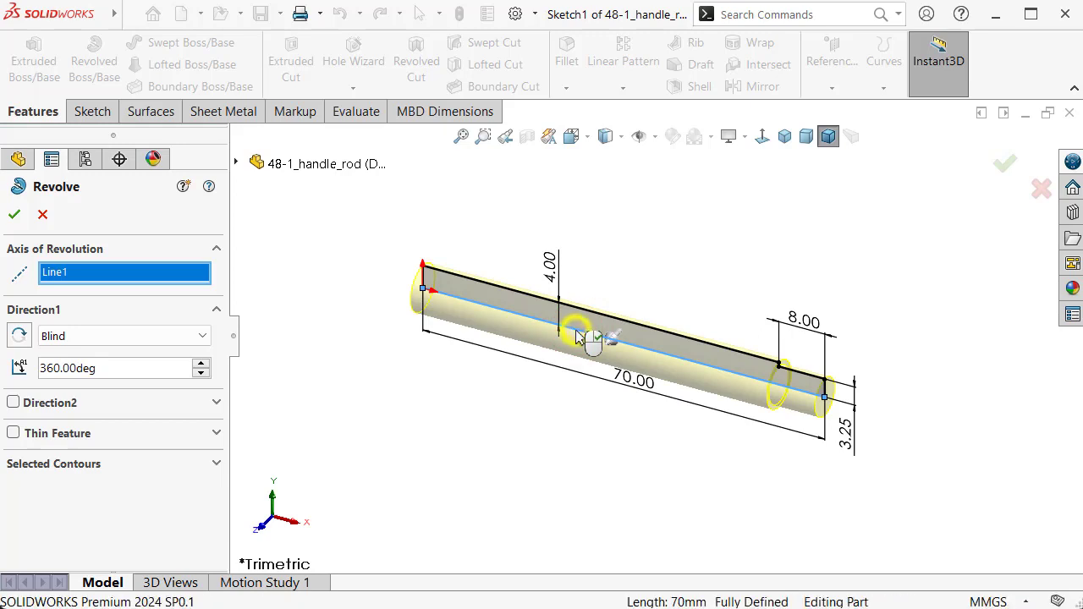
pyautogui.rightClick(577, 336)
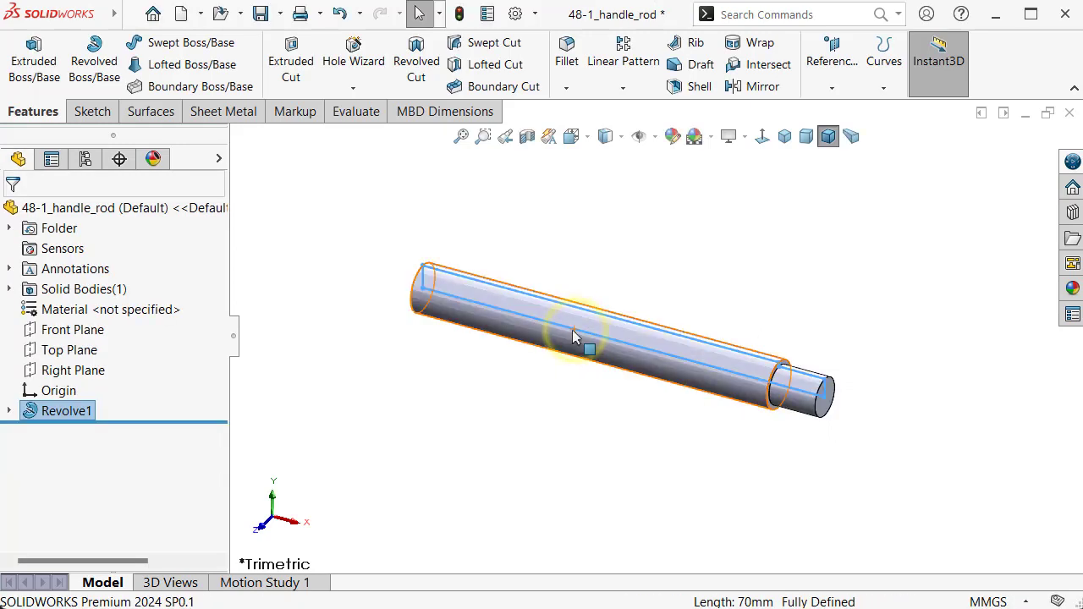
pyautogui.click(758, 446)
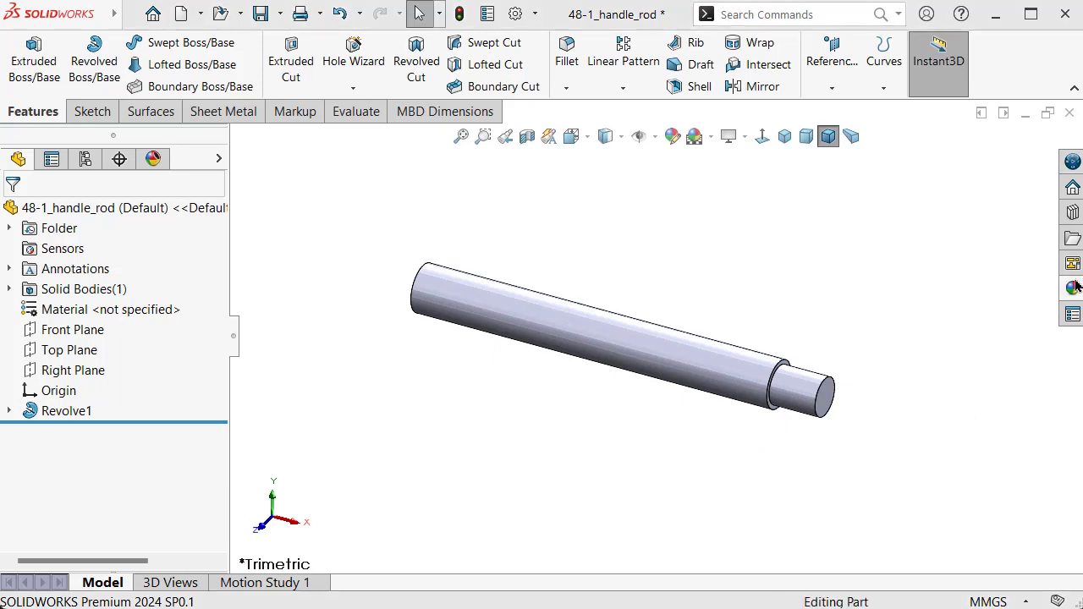
# Apply the Metal polished steel appearance to the rod
pyautogui.click(1072, 212)
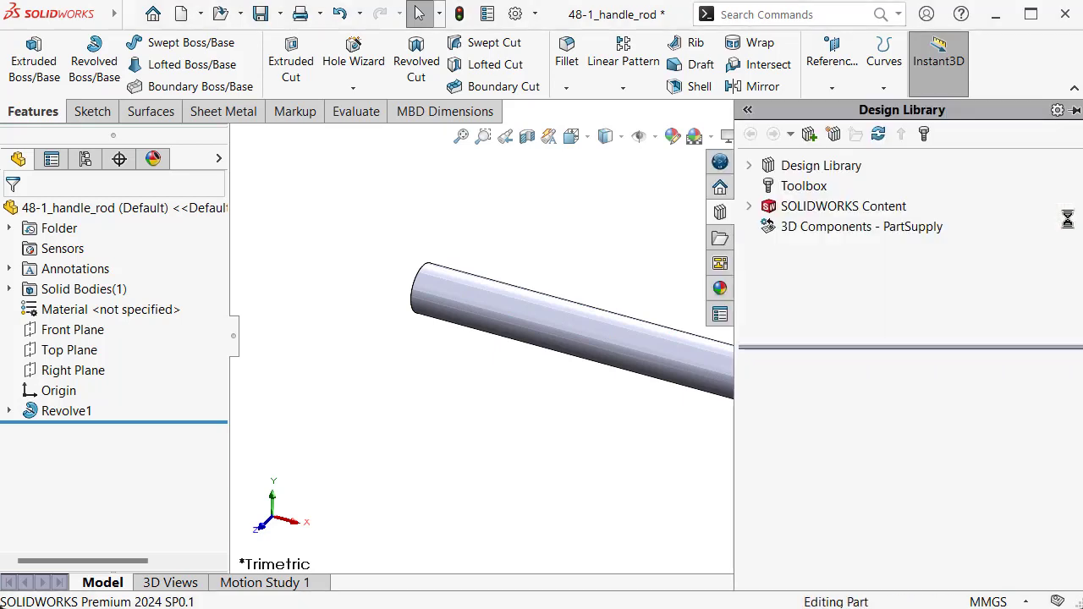
pyautogui.click(1071, 286)
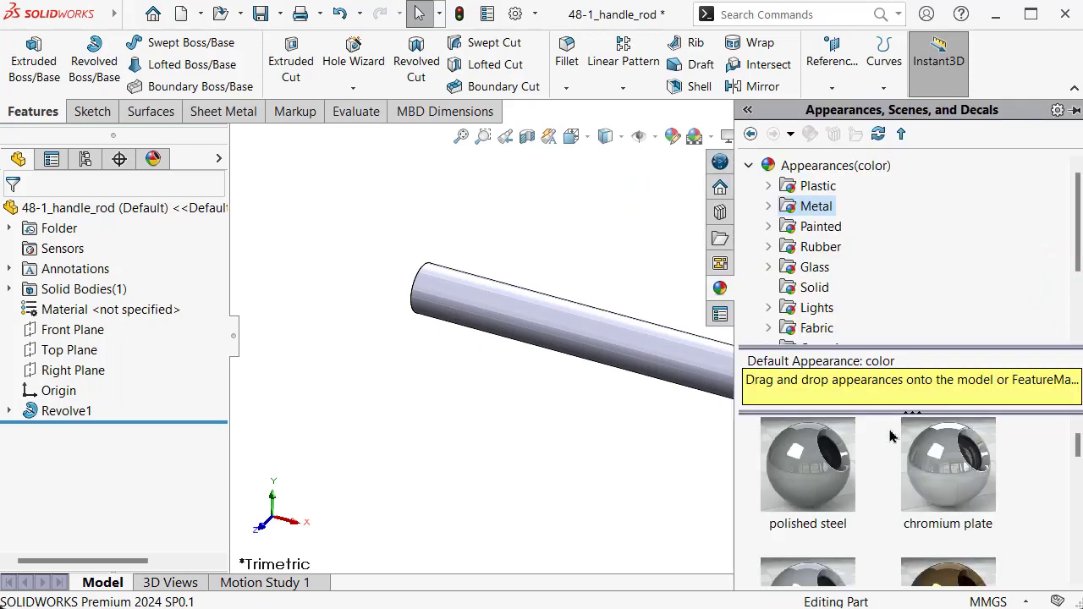
pyautogui.click(827, 457)
pyautogui.moveTo(827, 457); pyautogui.dragTo(578, 372)
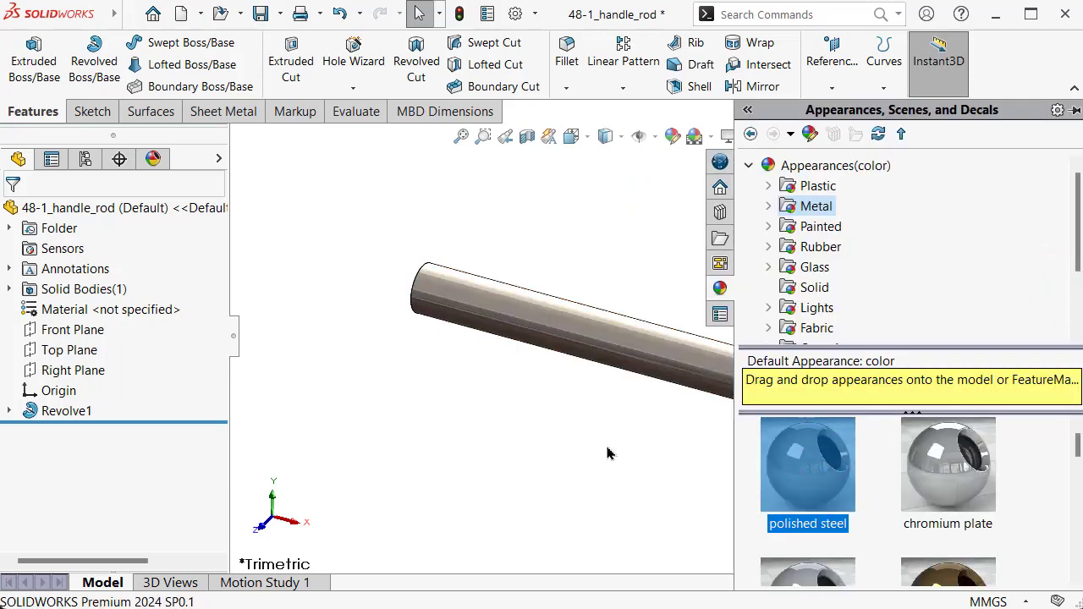
pyautogui.click(607, 446)
pyautogui.scroll(-1, 770, 426)
pyautogui.scroll(-1, 736, 356)
# Zoom and orbit the view toward the rod's narrow stepped end
pyautogui.scroll(-1, 709, 285)
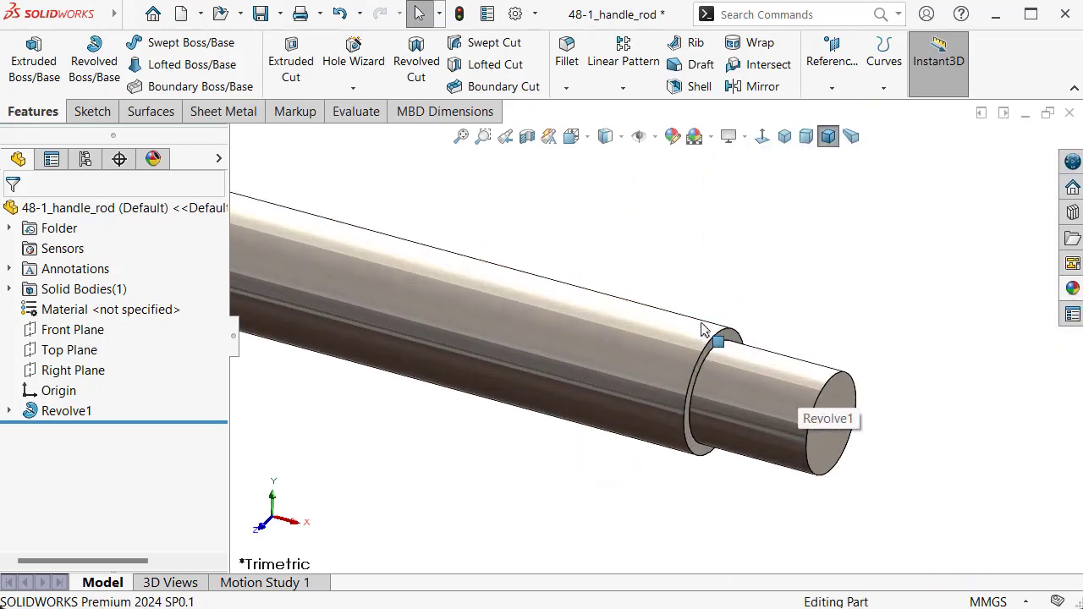
pyautogui.scroll(-1, 703, 329)
pyautogui.scroll(1, 759, 377)
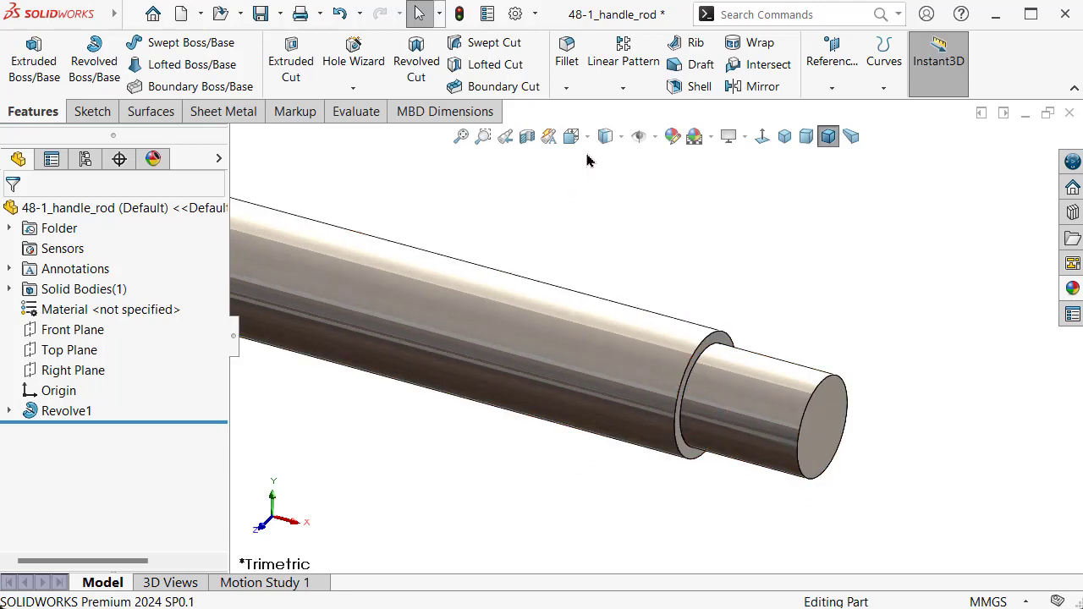
pyautogui.moveTo(472, 253); pyautogui.dragTo(355, 127, button='middle')
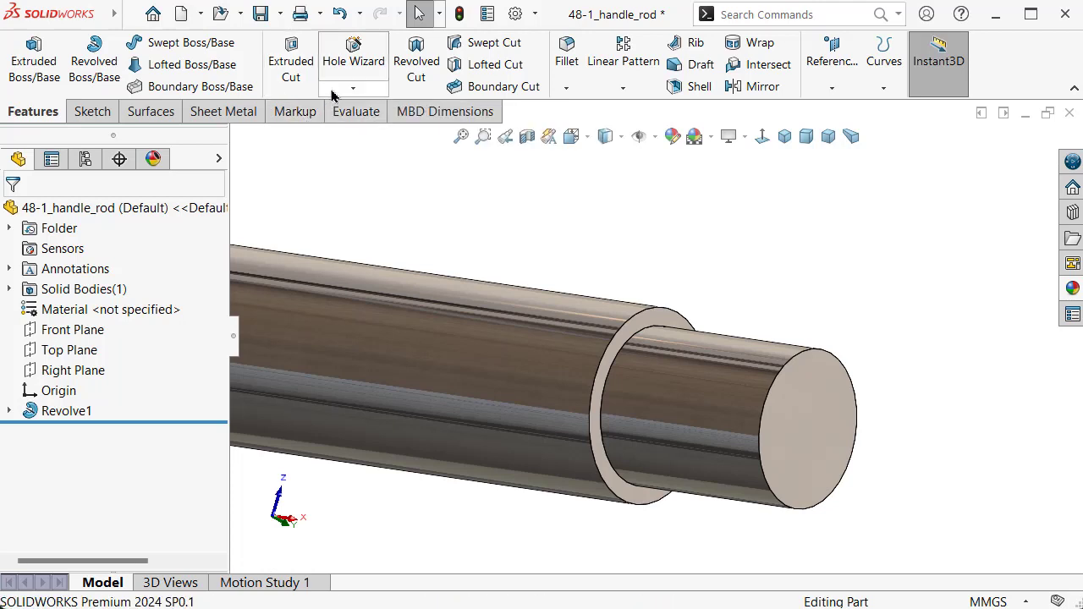
# Set up a Metric Die M8x1.0 thread from the shoulder edge up to the rod's tip edge
pyautogui.click(335, 90)
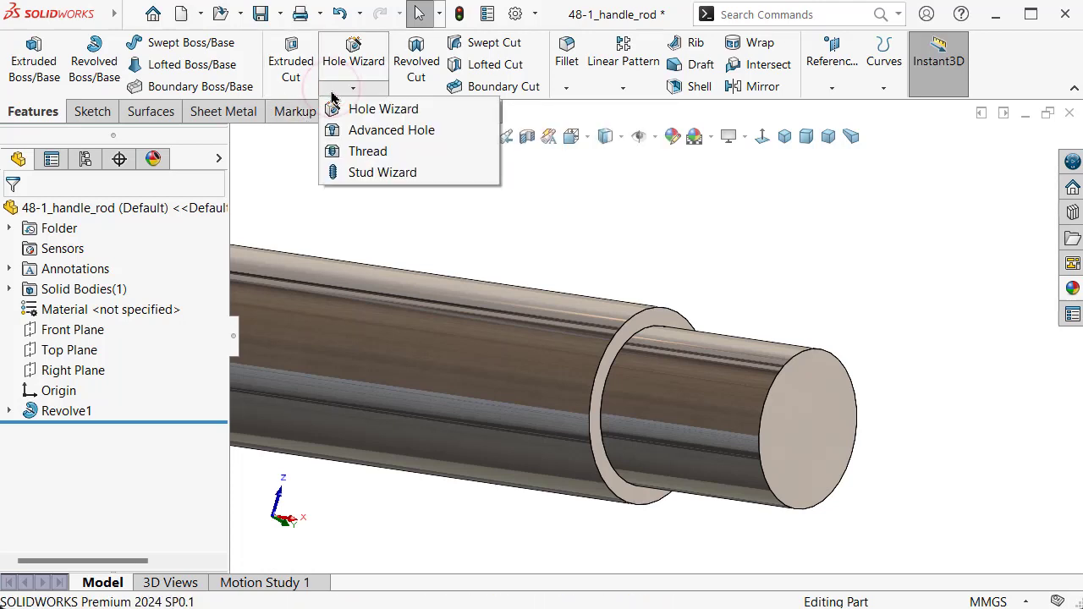
pyautogui.click(331, 161)
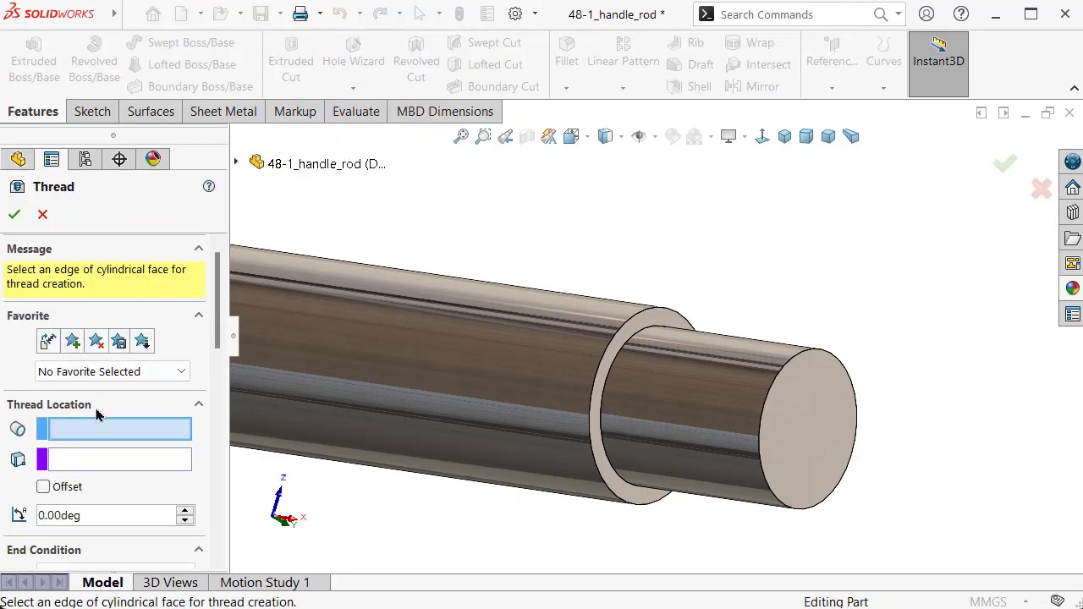
pyautogui.scroll(-2, 691, 433)
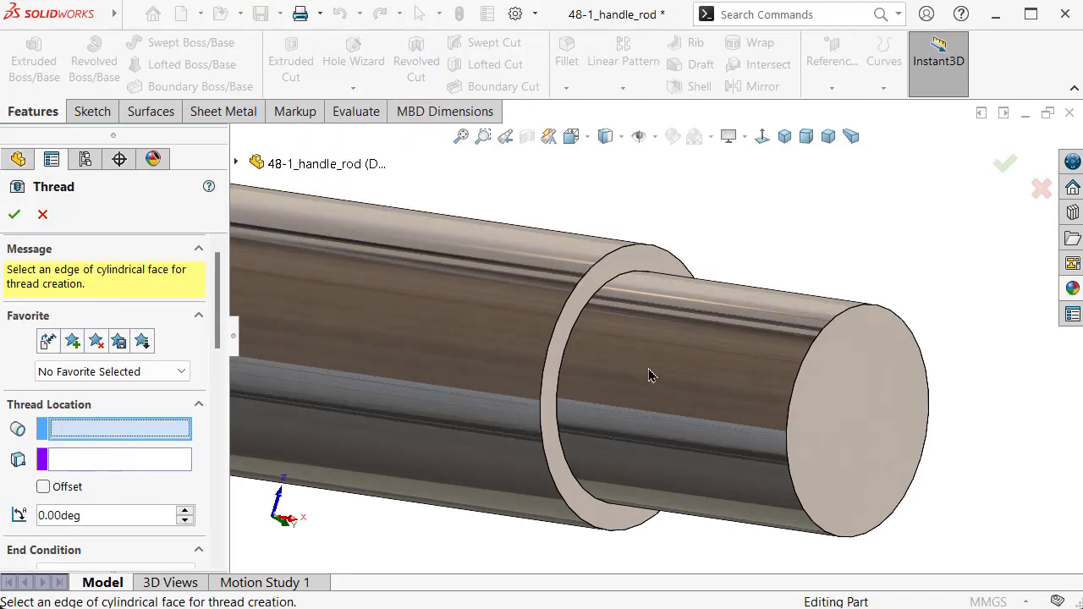
pyautogui.click(604, 302)
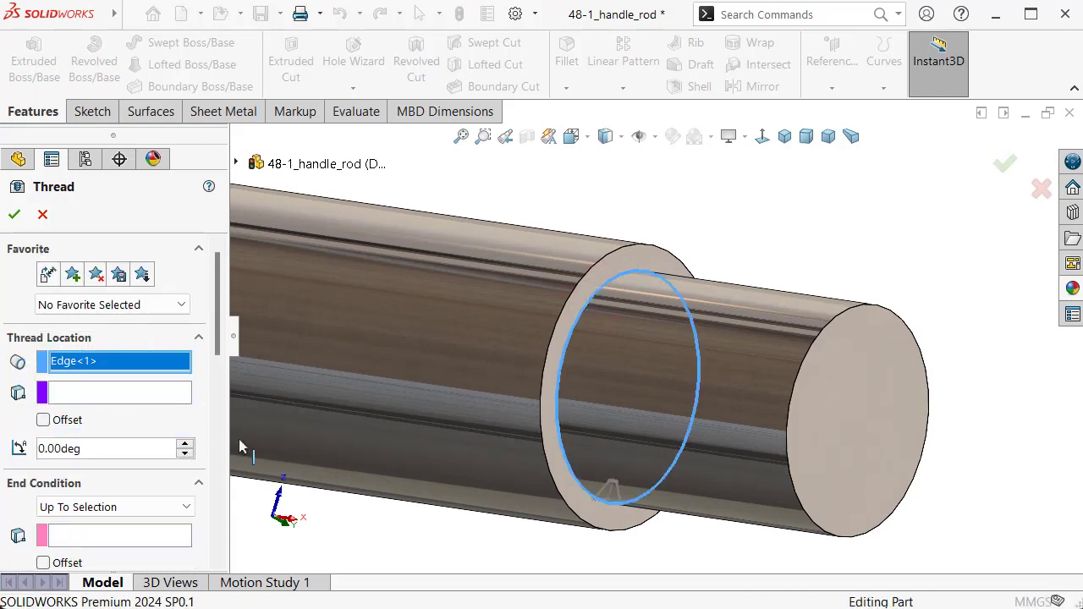
pyautogui.moveTo(217, 315); pyautogui.dragTo(214, 349)
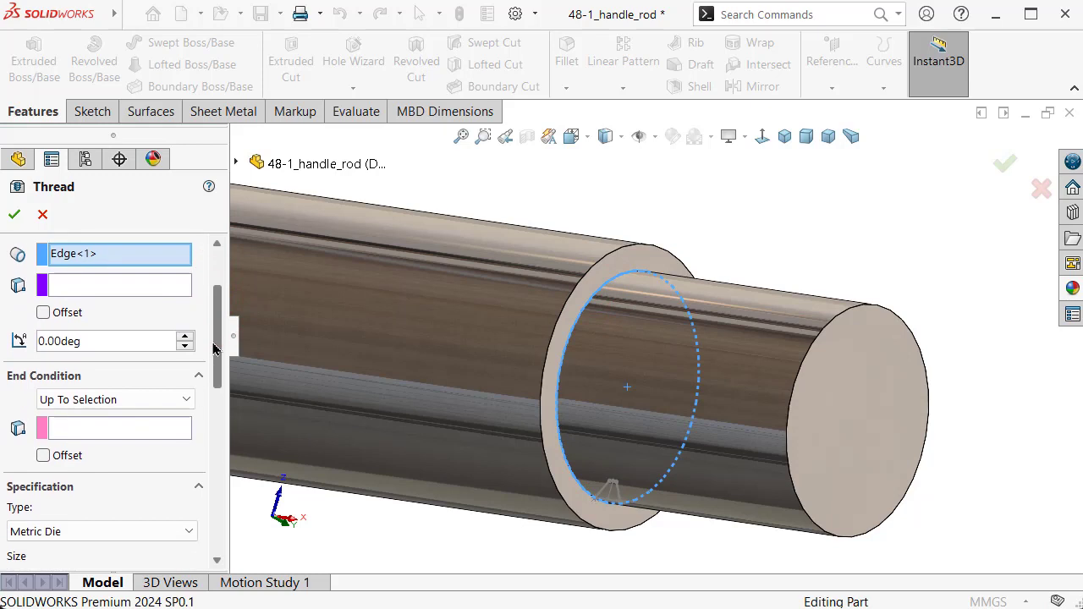
pyautogui.click(118, 426)
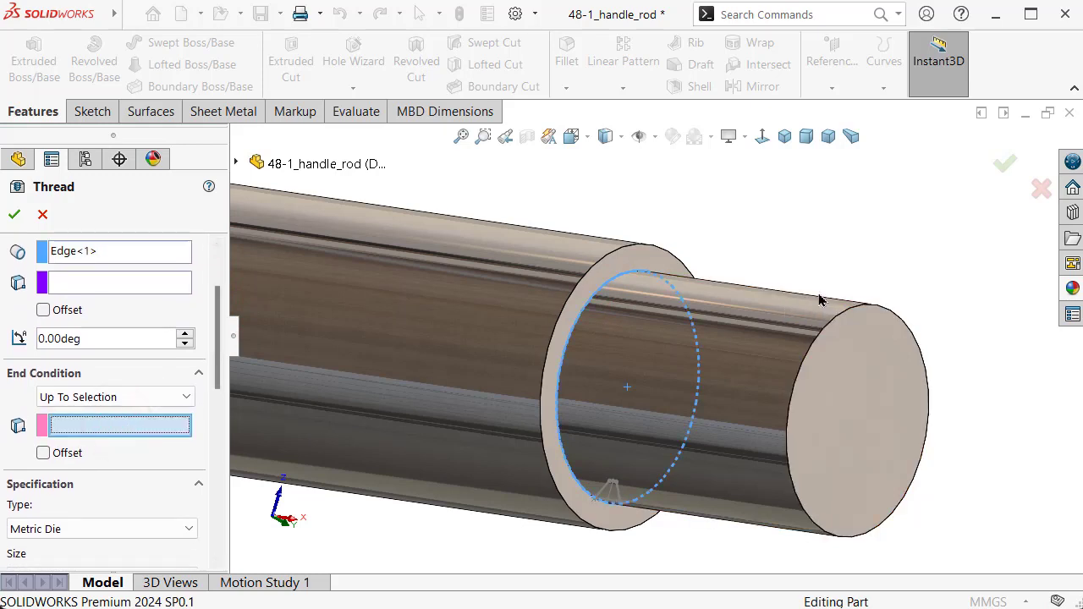
pyautogui.click(857, 308)
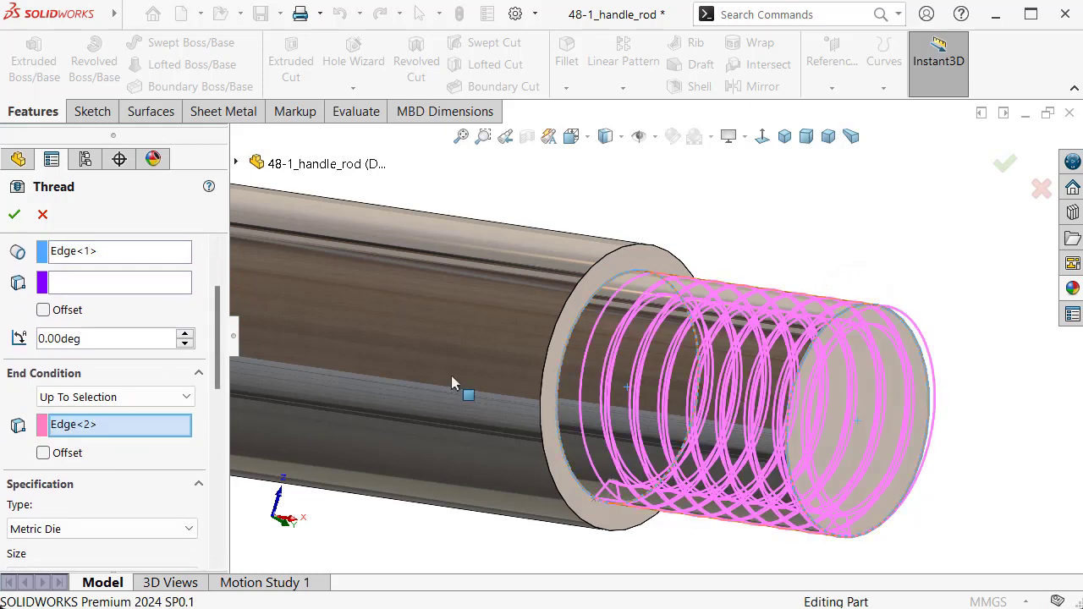
pyautogui.moveTo(218, 338); pyautogui.dragTo(217, 394)
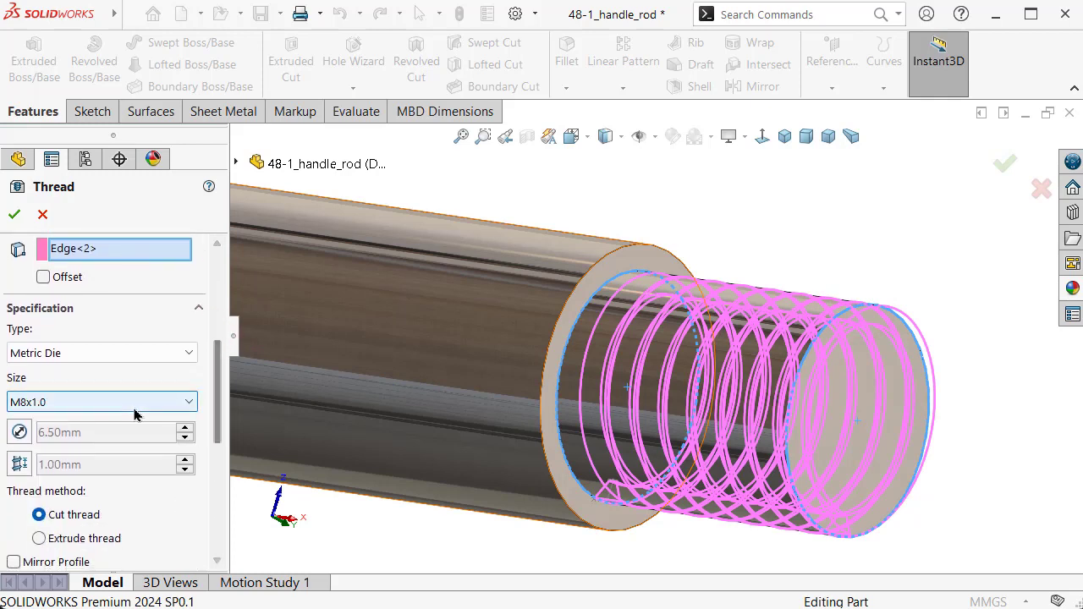
# Keep the M8x1.0 size, clear the end offset, and reverse a 1.00 mm start offset
pyautogui.click(133, 405)
pyautogui.click(133, 411)
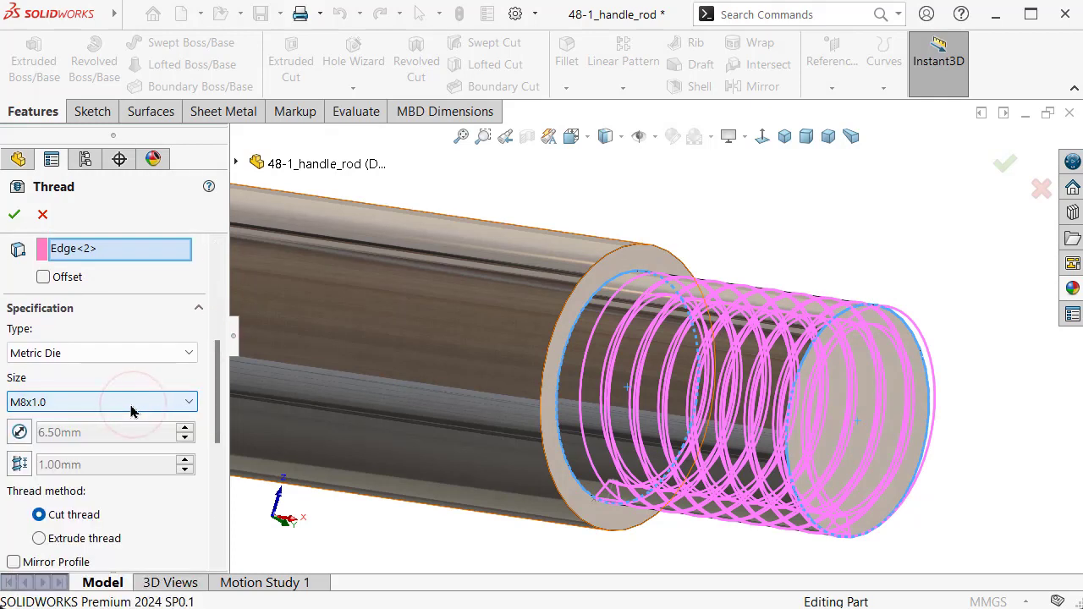
pyautogui.moveTo(217, 398)
pyautogui.mouseDown()
pyautogui.moveTo(213, 429)
pyautogui.moveTo(210, 367)
pyautogui.mouseUp()
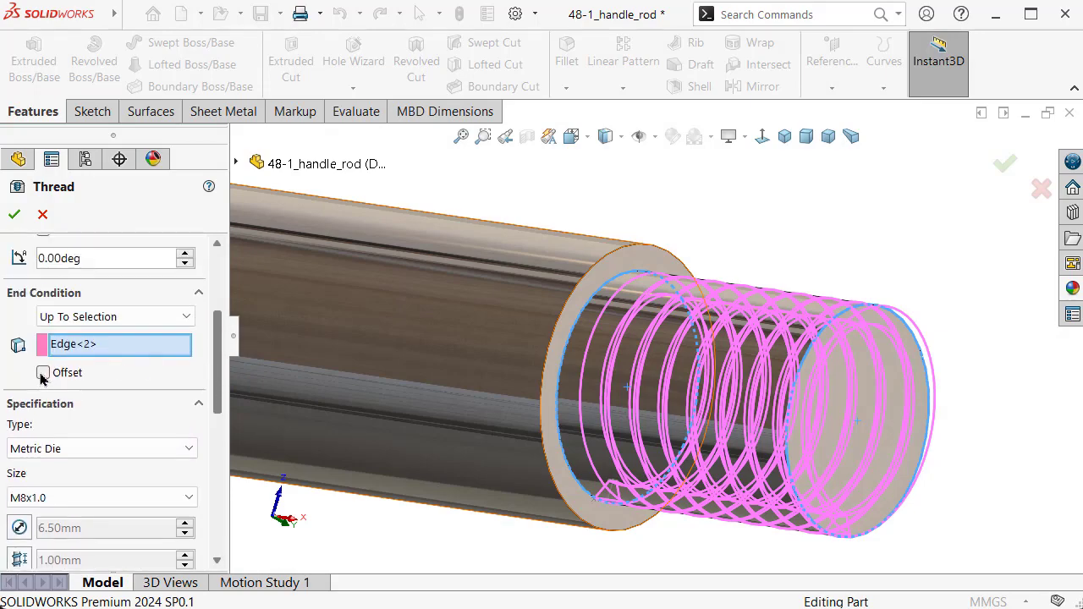
pyautogui.click(42, 373)
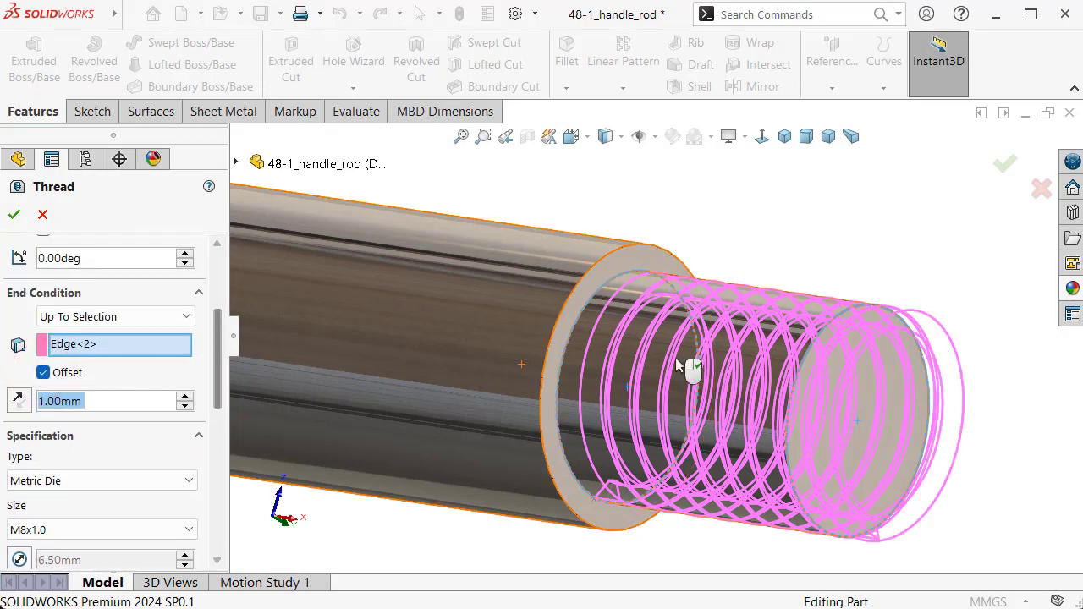
pyautogui.moveTo(689, 370); pyautogui.dragTo(734, 302, button='middle')
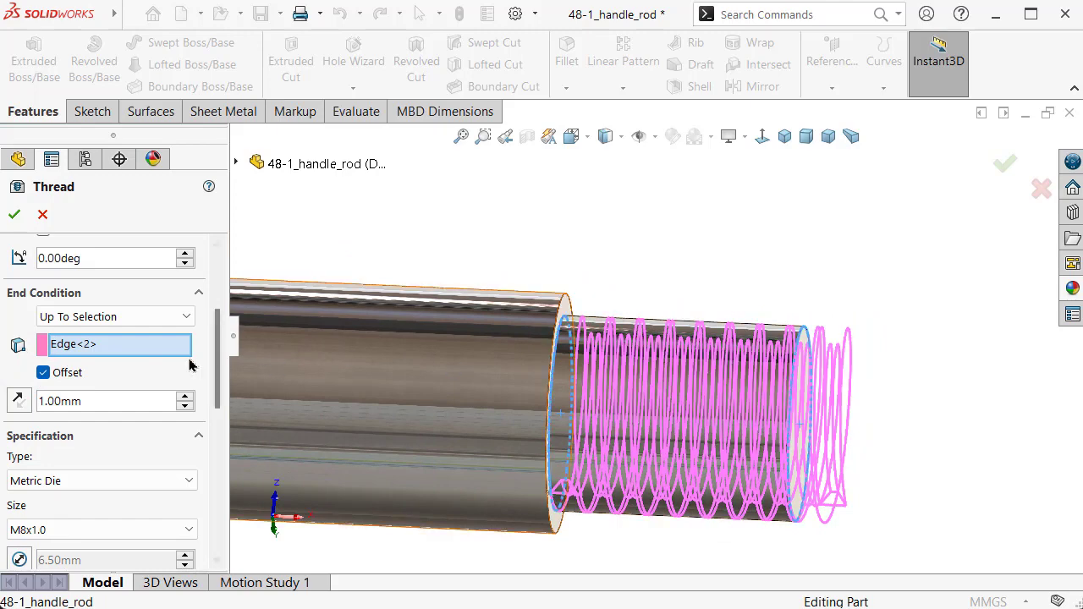
pyautogui.click(42, 373)
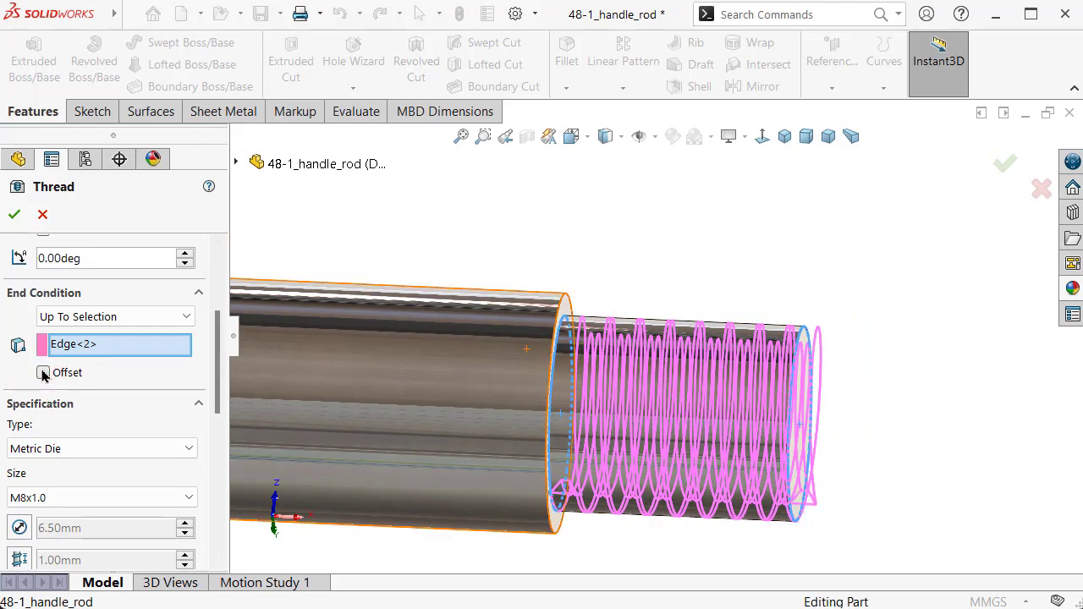
pyautogui.moveTo(211, 392); pyautogui.dragTo(227, 333)
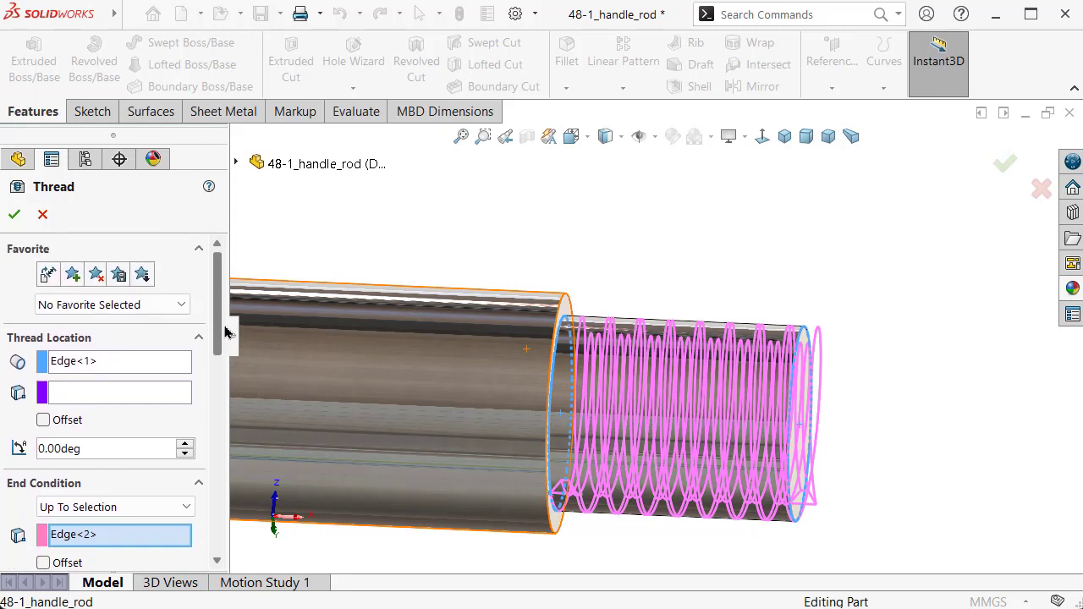
pyautogui.click(42, 421)
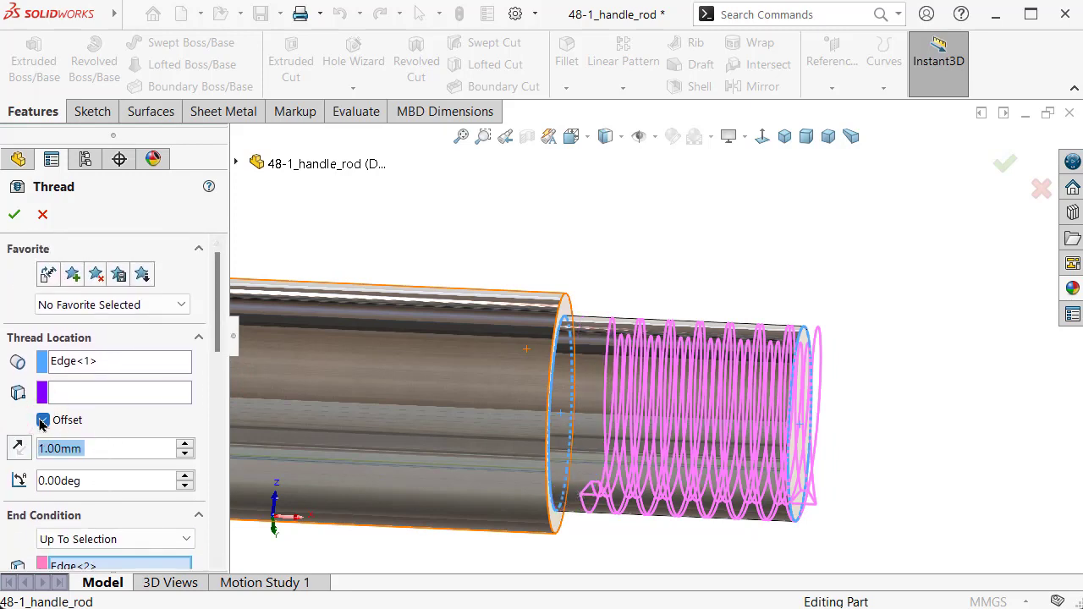
pyautogui.click(19, 449)
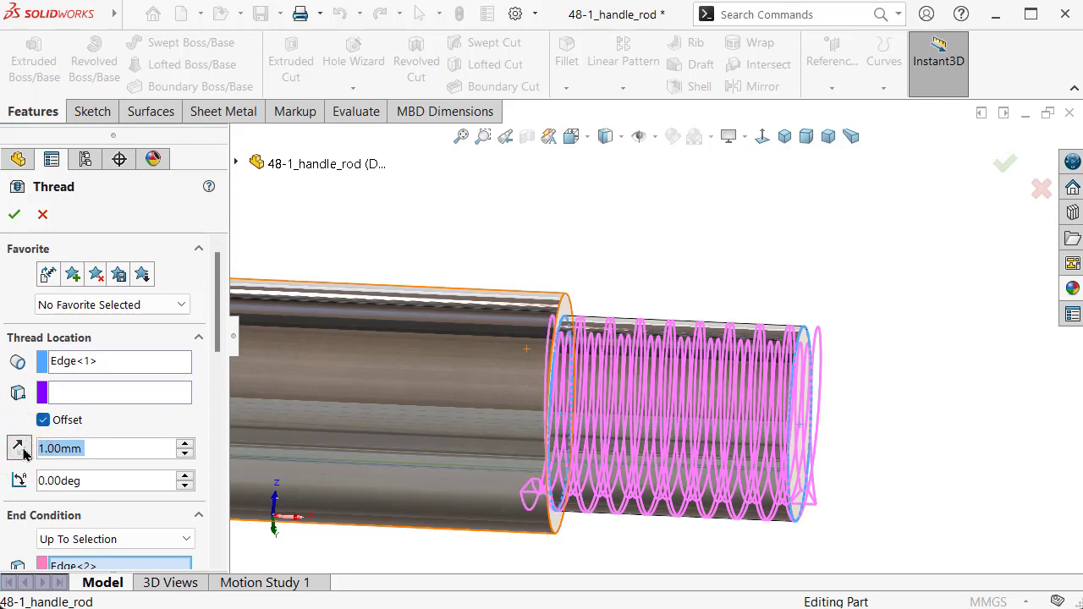
# Make it an extrude thread with a horizontally mirrored profile and confirm Thread2
pyautogui.scroll(-2, 218, 314)
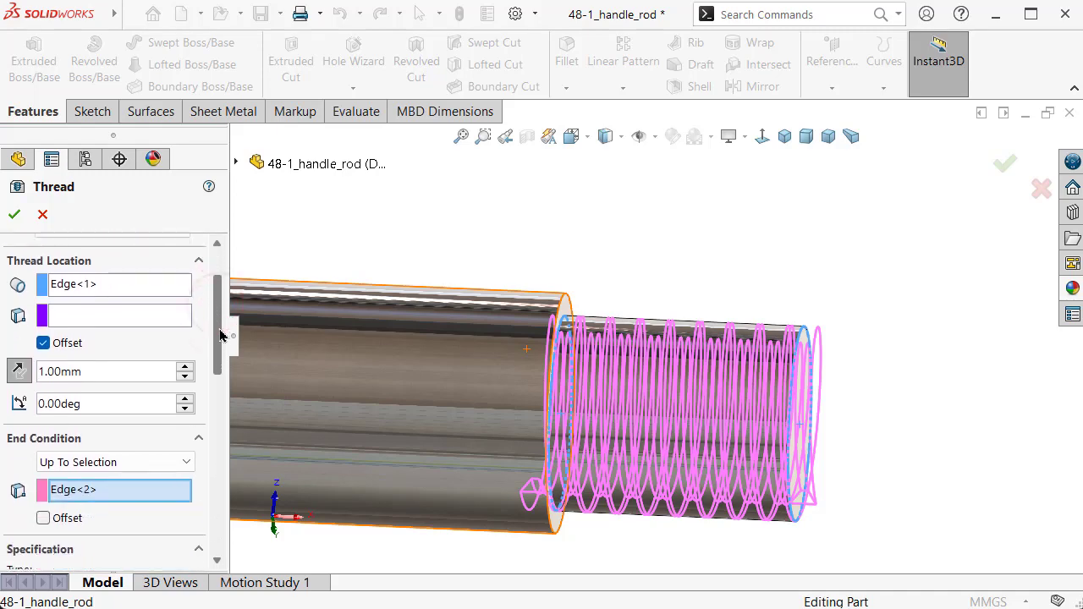
pyautogui.scroll(-2, 222, 337)
pyautogui.scroll(-3, 208, 406)
pyautogui.scroll(-5, 201, 466)
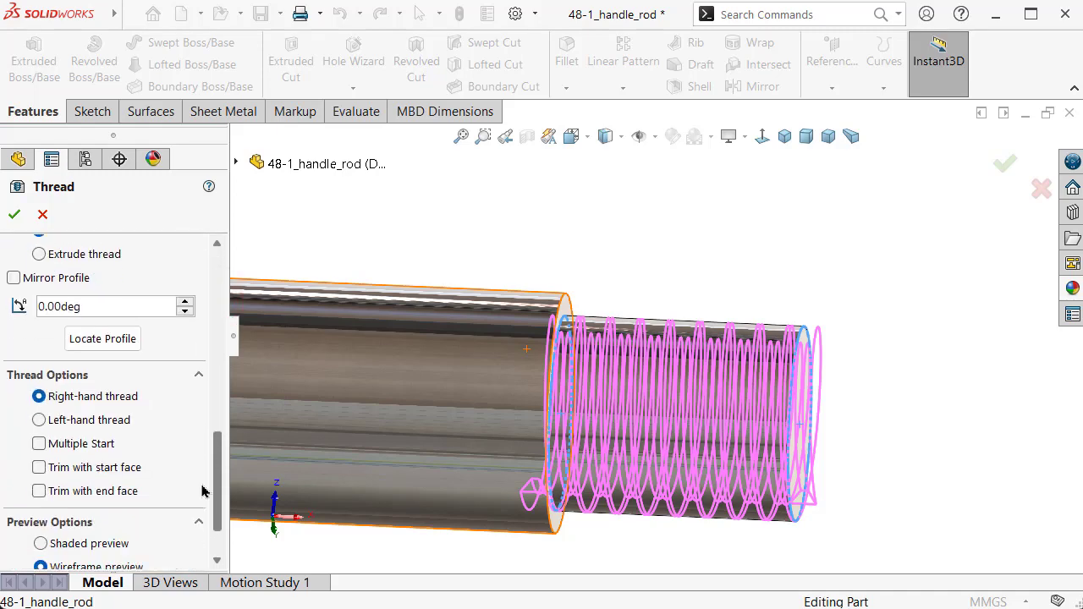
pyautogui.scroll(-1, 200, 496)
pyautogui.scroll(4, 201, 496)
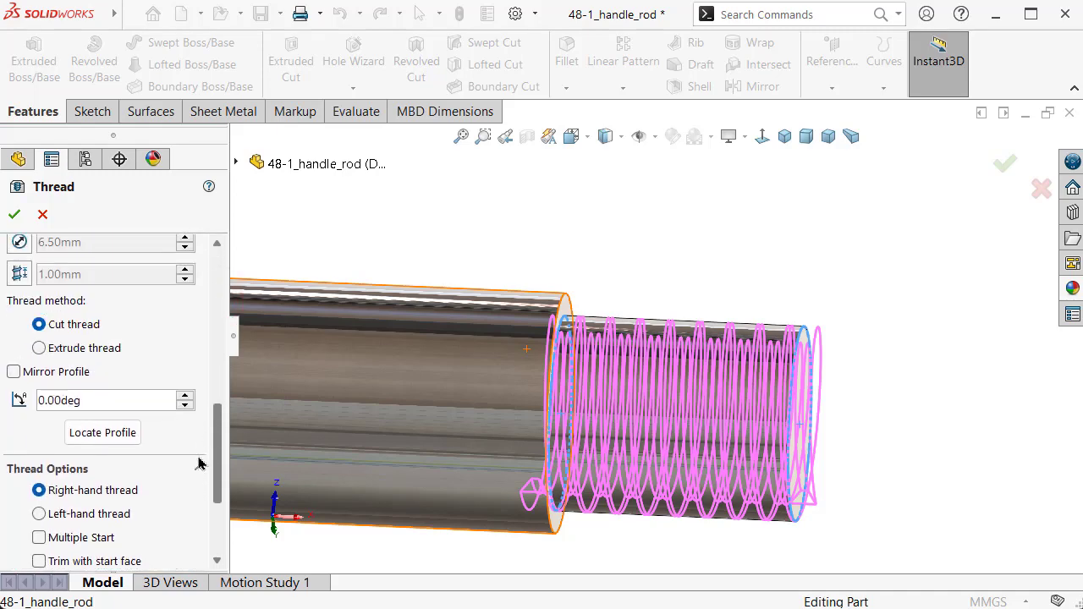
pyautogui.click(39, 357)
pyautogui.click(14, 380)
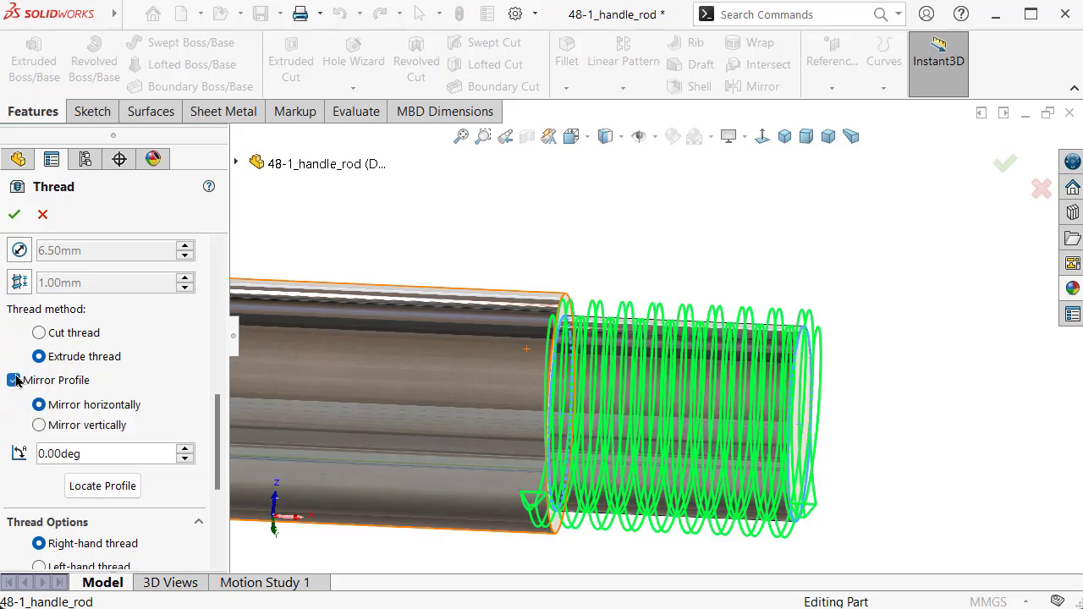
pyautogui.click(13, 216)
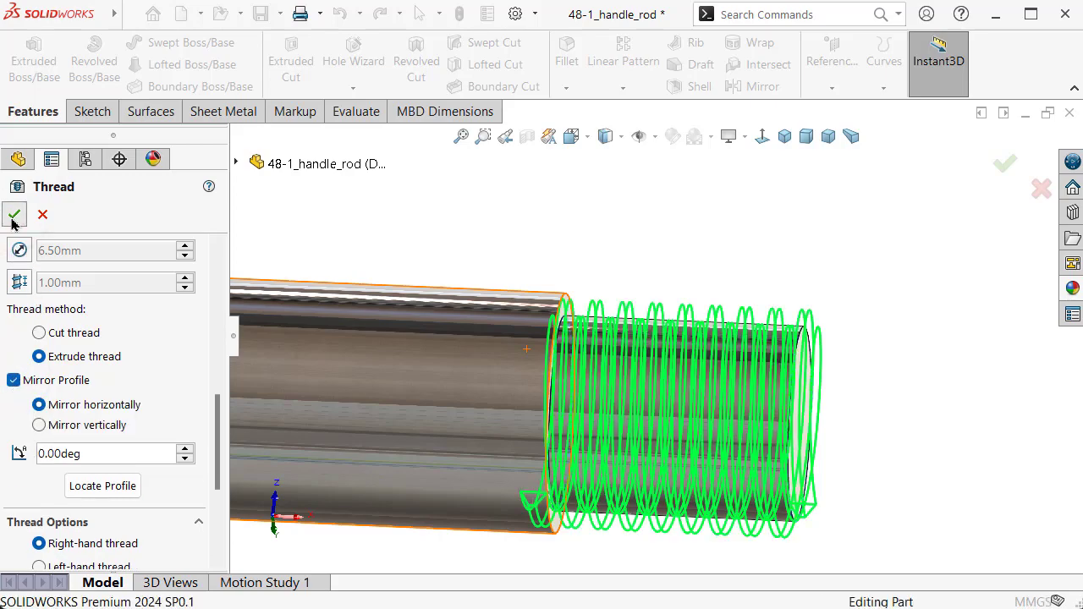
pyautogui.moveTo(830, 500)
pyautogui.mouseDown(button='middle')
pyautogui.moveTo(747, 288)
pyautogui.moveTo(718, 343)
pyautogui.moveTo(802, 433)
pyautogui.moveTo(798, 415)
pyautogui.mouseUp(button='middle')
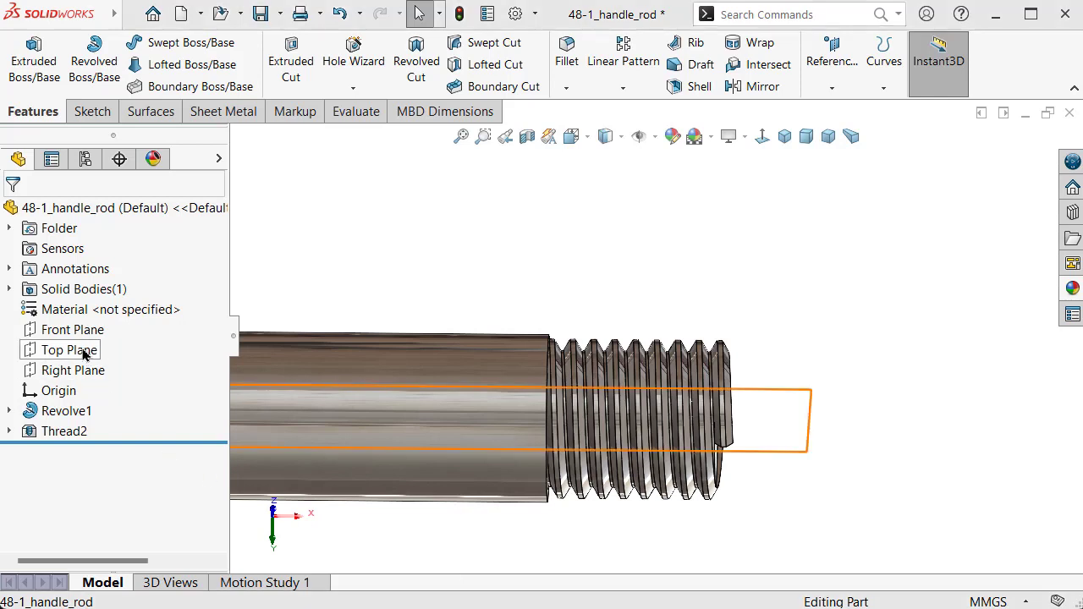
# Expand Revolve1 and make its Sketch1 visible on the rod
pyautogui.click(9, 410)
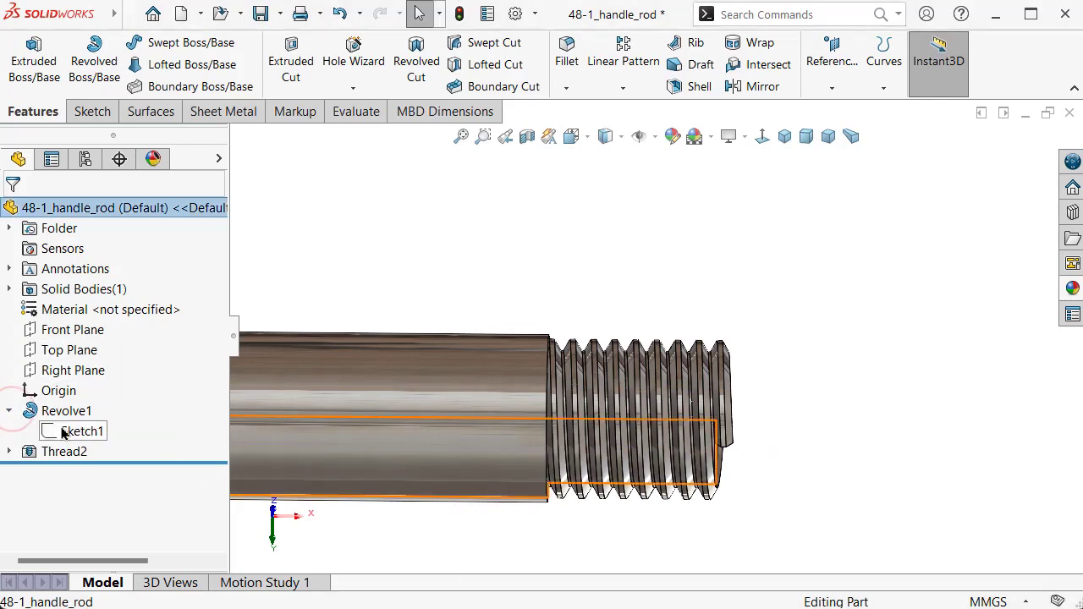
pyautogui.click(82, 431)
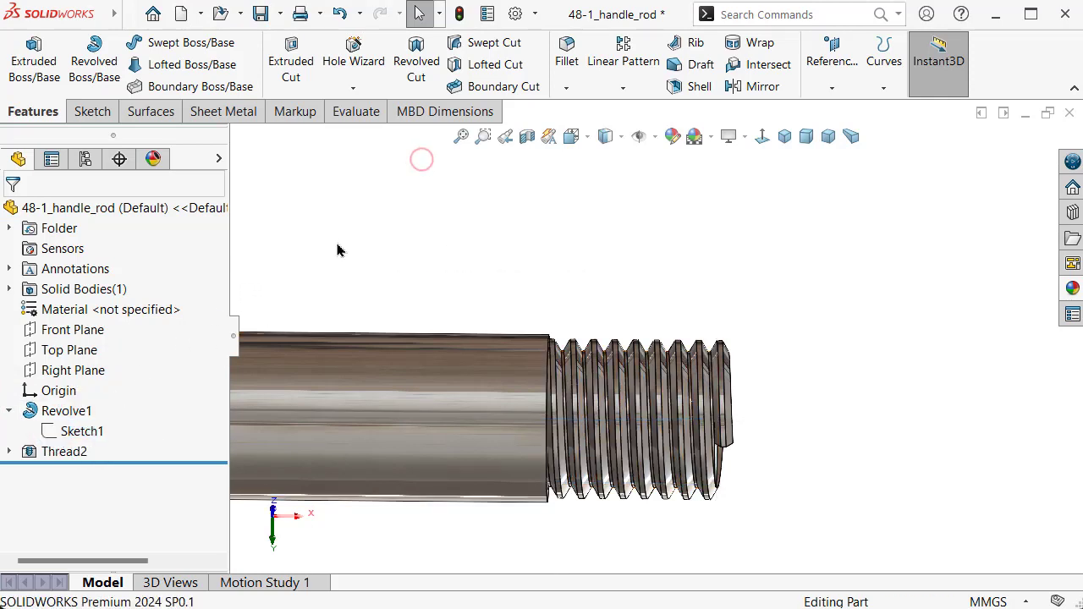
pyautogui.click(84, 434)
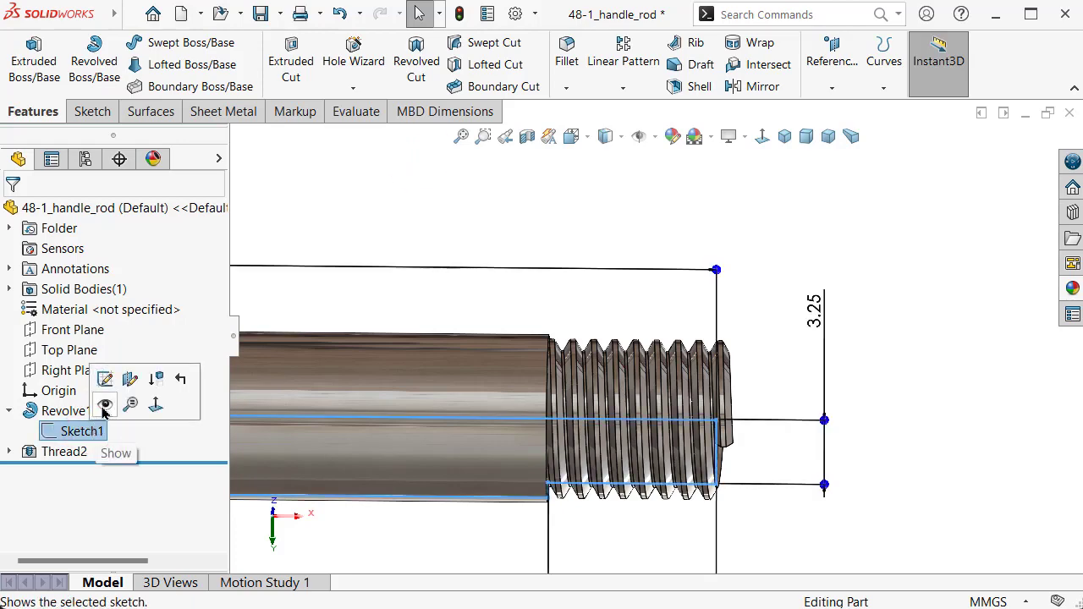
pyautogui.click(105, 409)
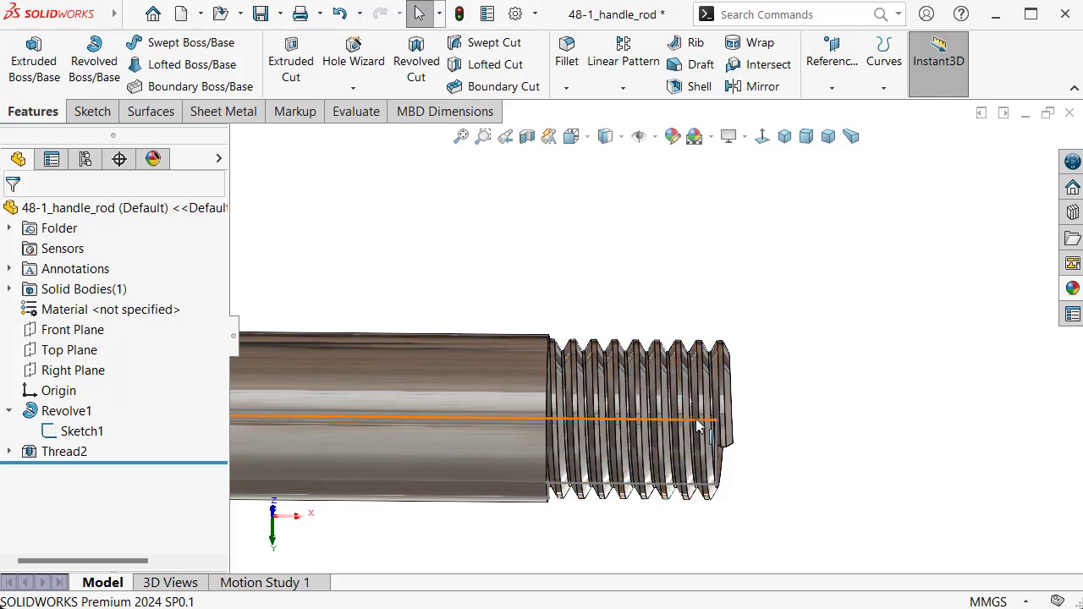
pyautogui.scroll(5, 697, 426)
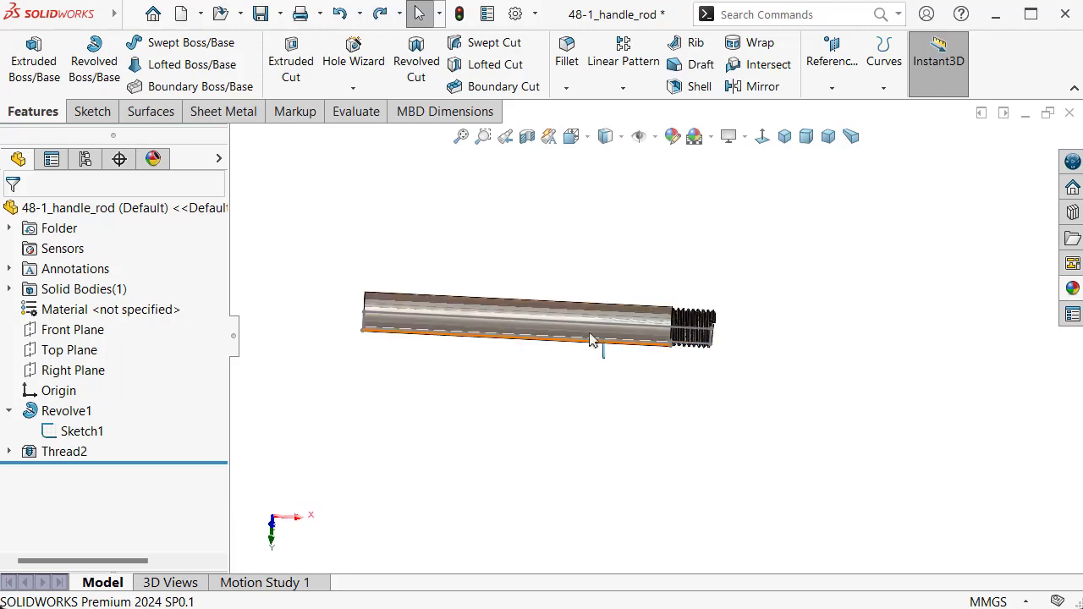
# View the rod isometrically and zoom in on the sketch lines inside the threaded end
pyautogui.click(785, 136)
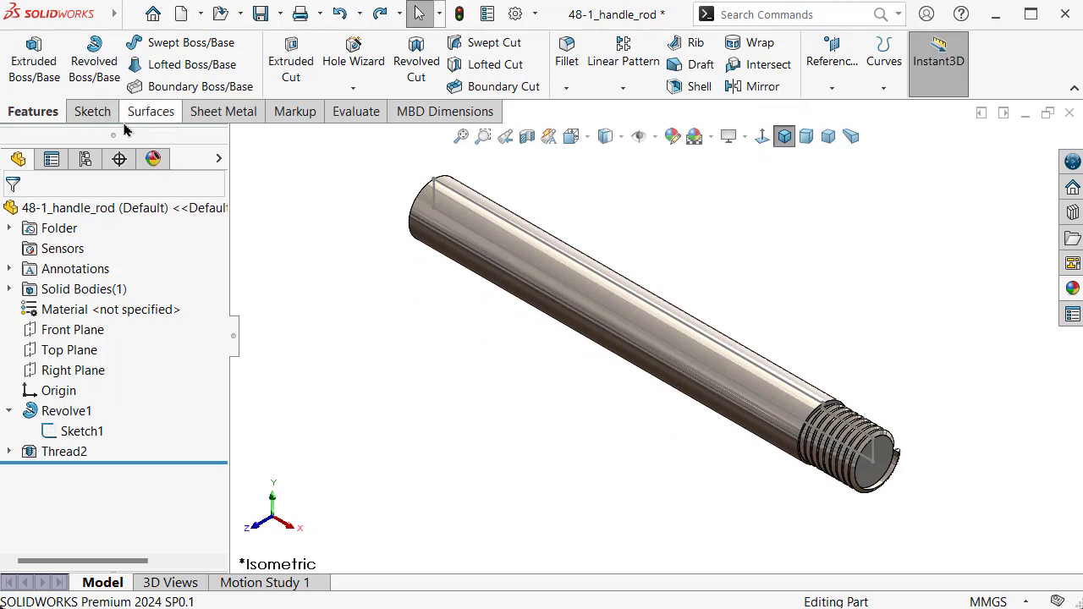
pyautogui.scroll(-3, 843, 441)
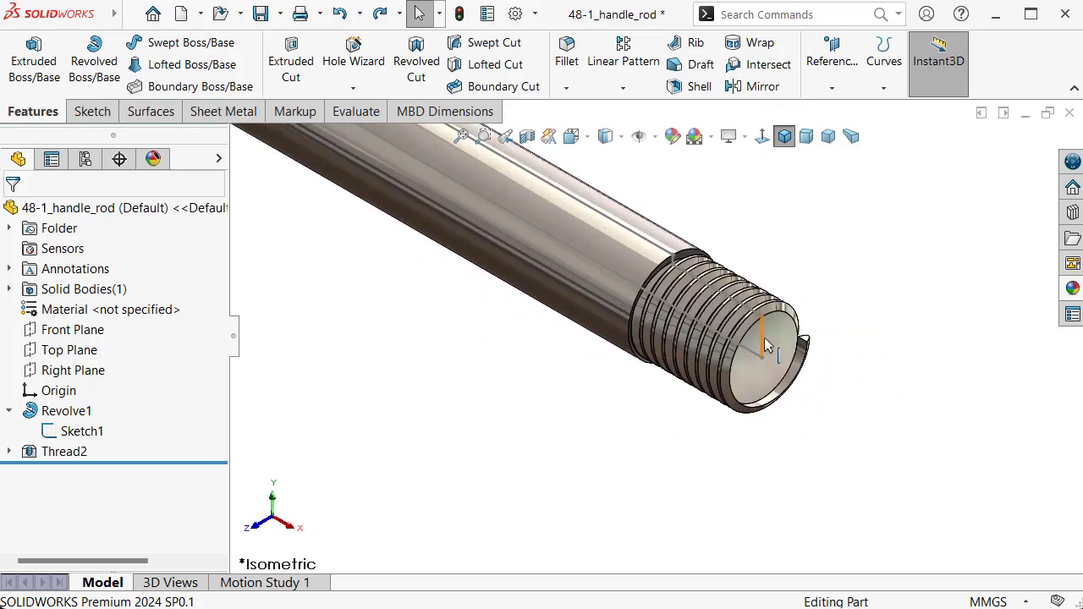
pyautogui.click(764, 337)
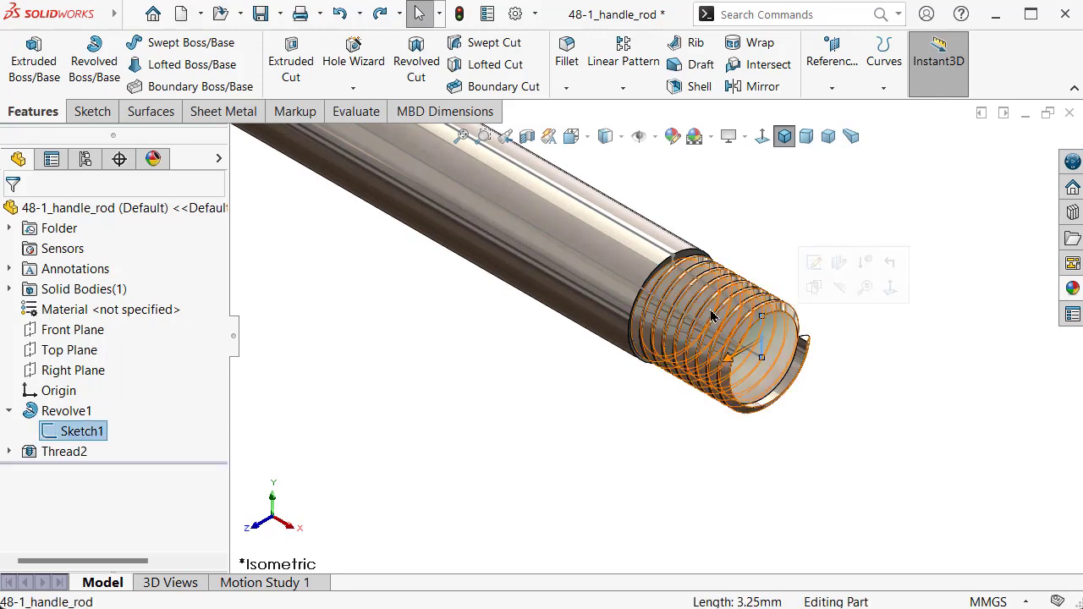
pyautogui.click(449, 431)
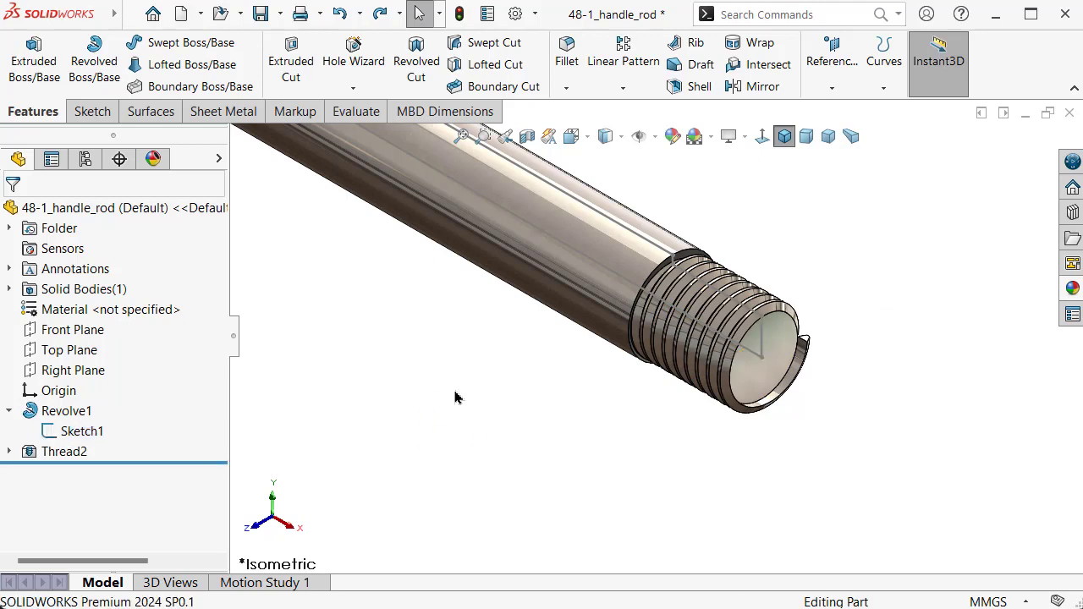
# Start Sketch7 on the Front Plane with one vertical line across the threaded tip of the rod
pyautogui.click(72, 330)
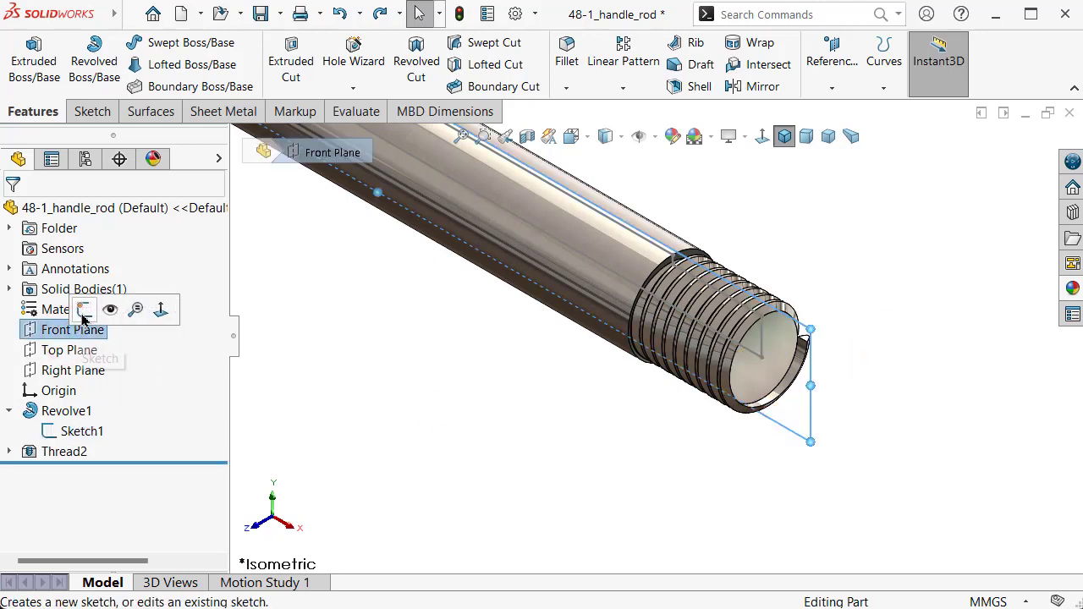
pyautogui.click(84, 310)
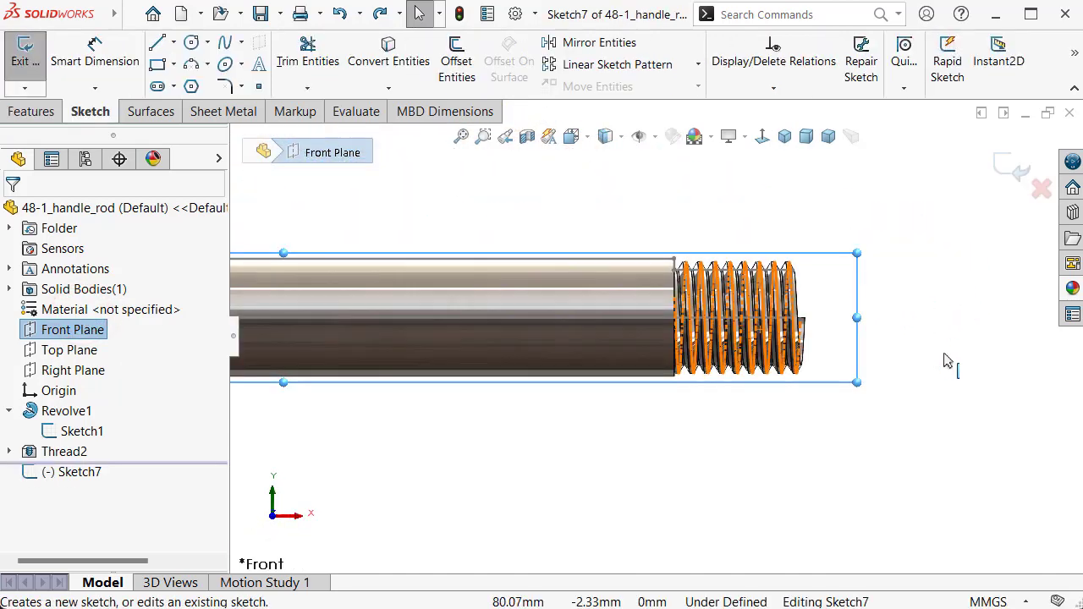
pyautogui.click(173, 43)
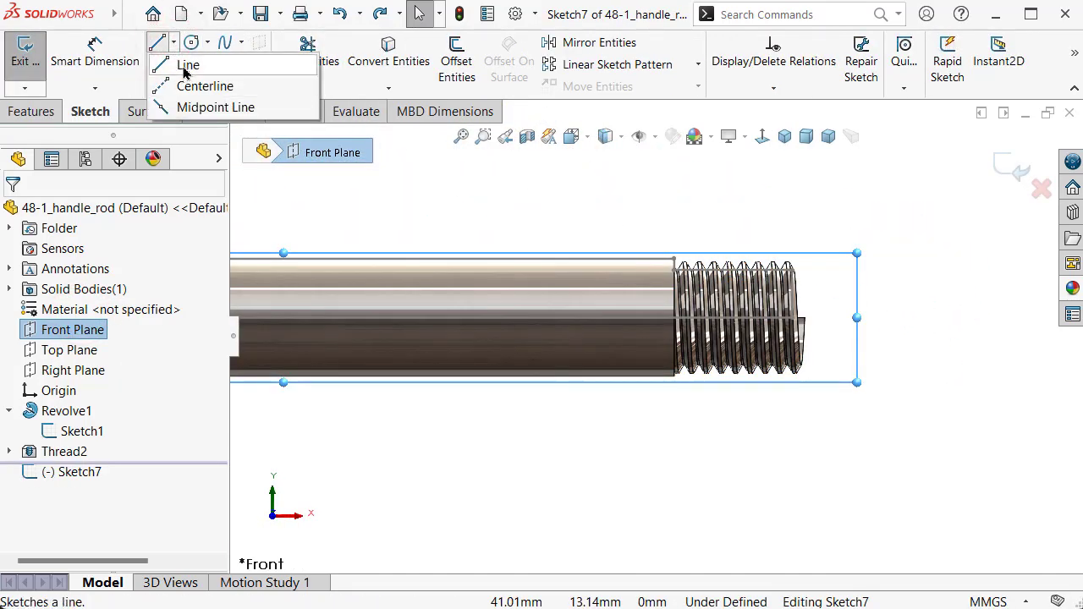
pyautogui.click(188, 65)
pyautogui.scroll(-3, 846, 254)
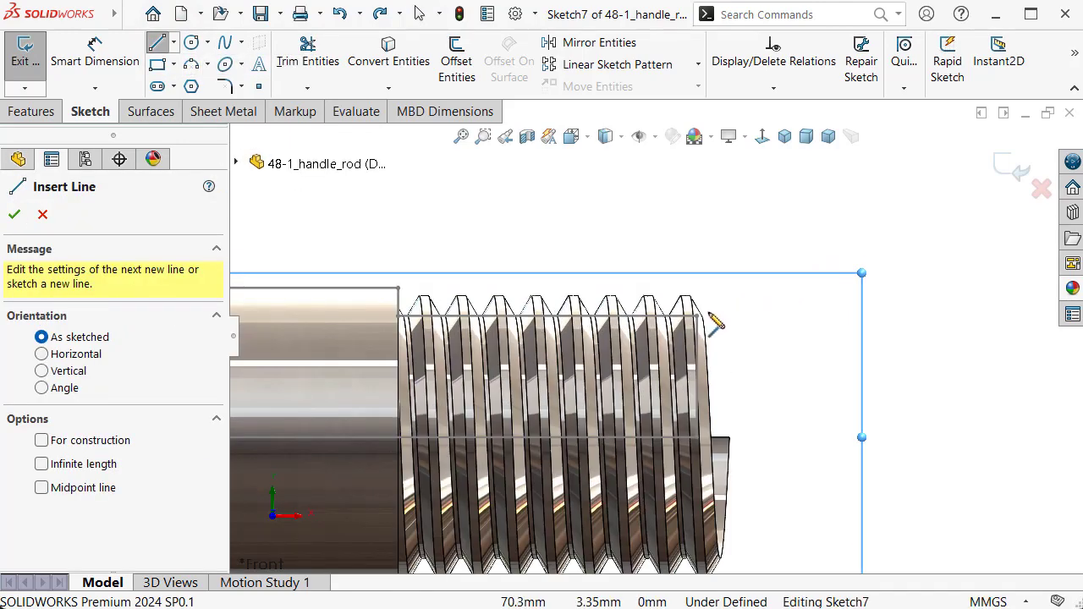
pyautogui.click(699, 262)
pyautogui.scroll(1, 725, 454)
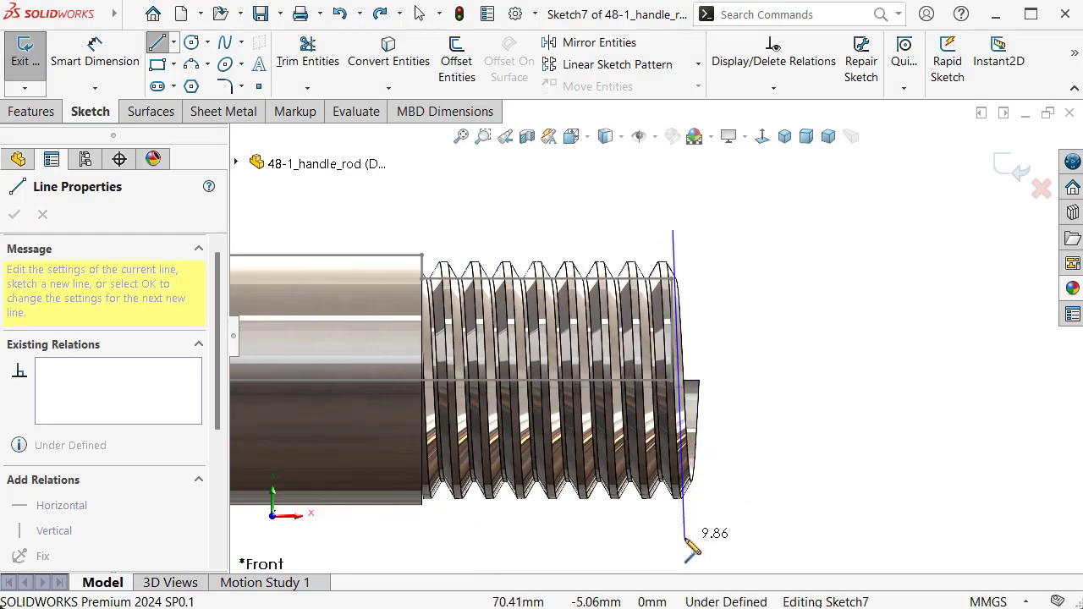
pyautogui.click(686, 538)
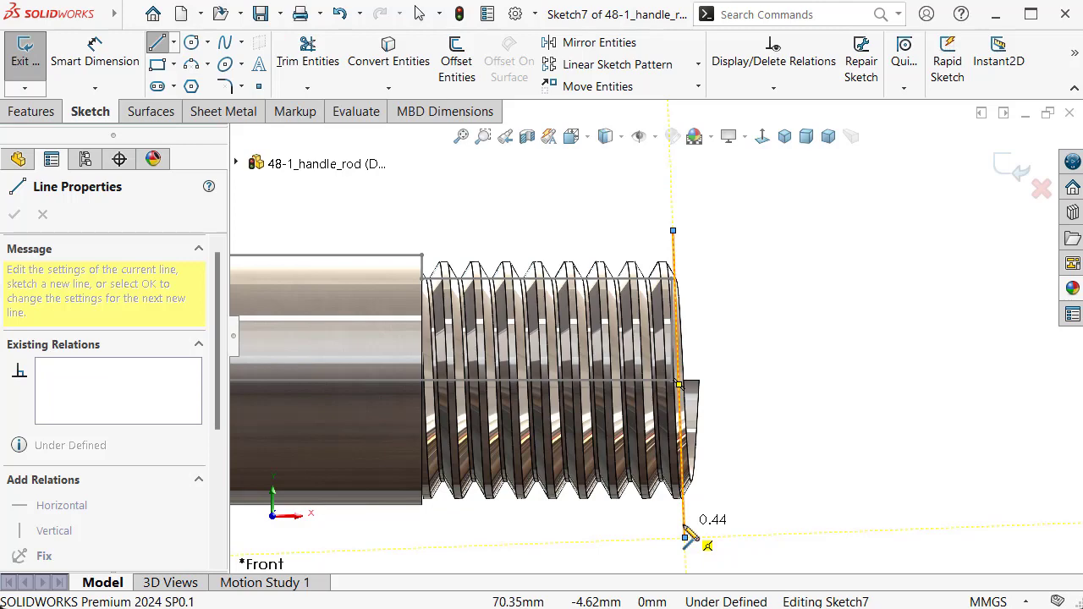
pyautogui.press('Escape')
pyautogui.scroll(-5, 702, 322)
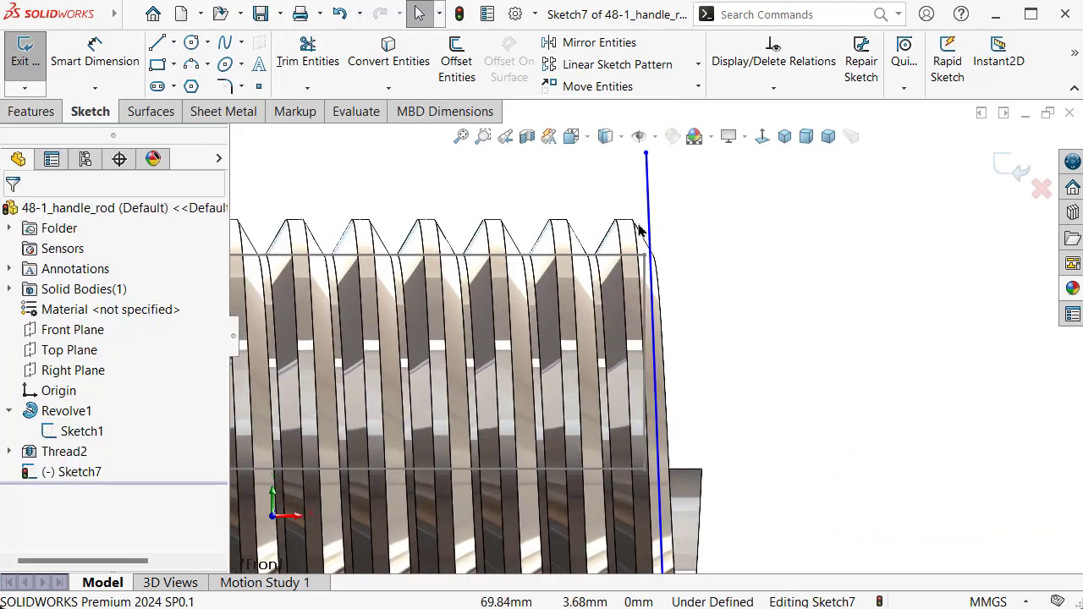
# Make the vertical cutting line collinear with the thread end edge
pyautogui.click(649, 222)
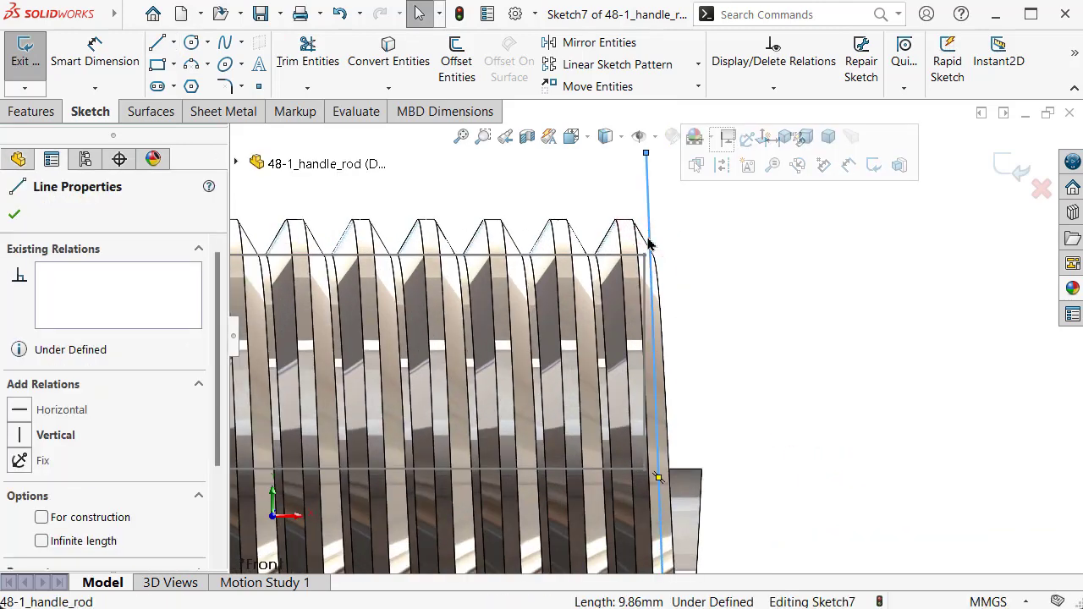
pyautogui.keyDown('ctrl'); pyautogui.click(645, 288); pyautogui.keyUp('ctrl')
pyautogui.click(741, 236)
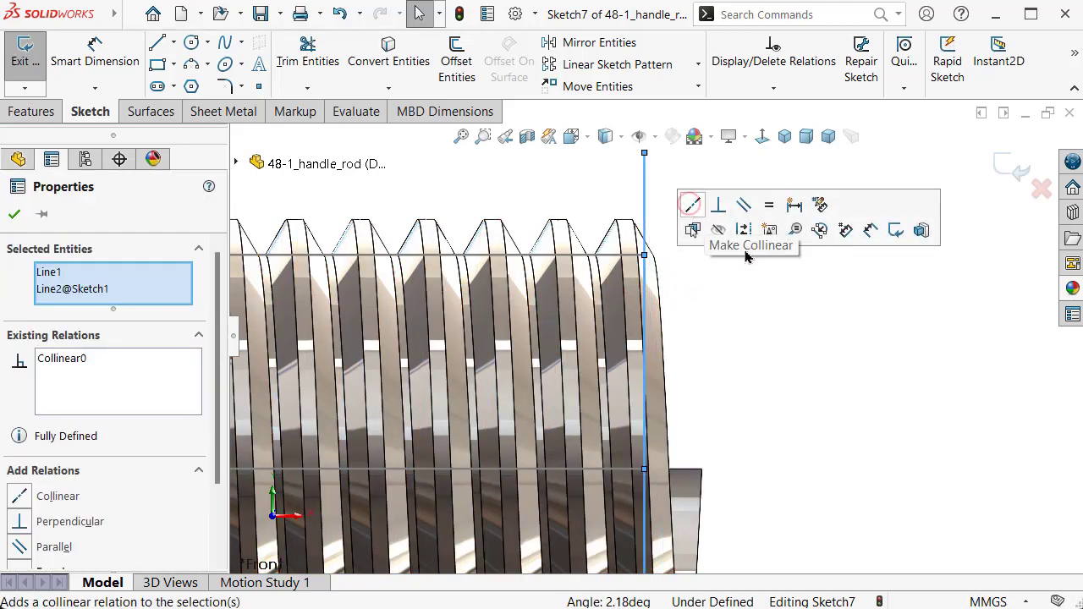
pyautogui.click(812, 288)
pyautogui.scroll(3, 654, 334)
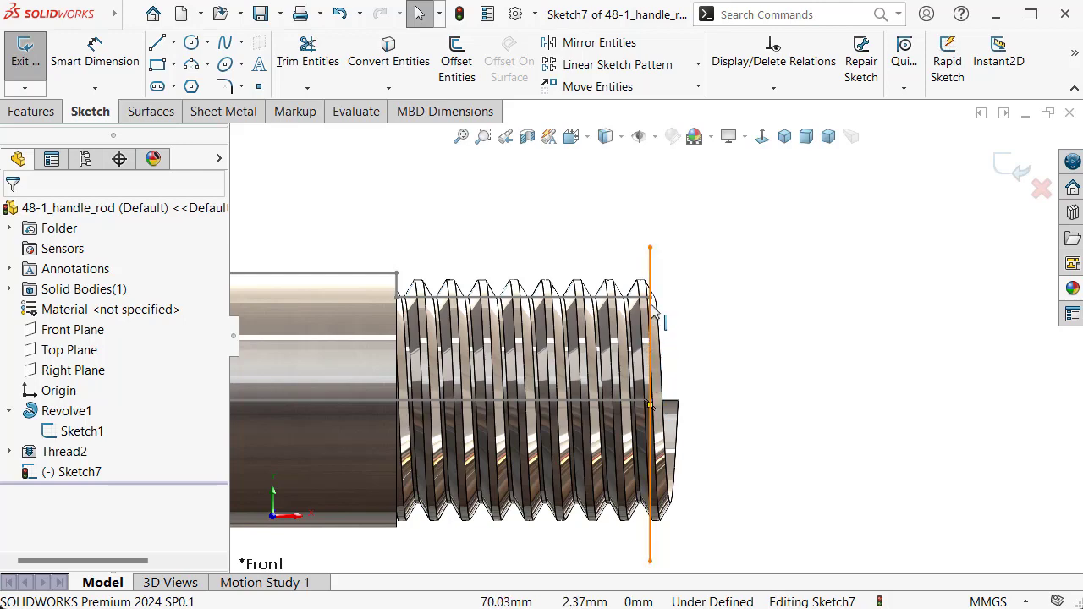
# Centre the line on the rod-end axis point and level its top endpoint with the rod's corner
pyautogui.click(654, 281)
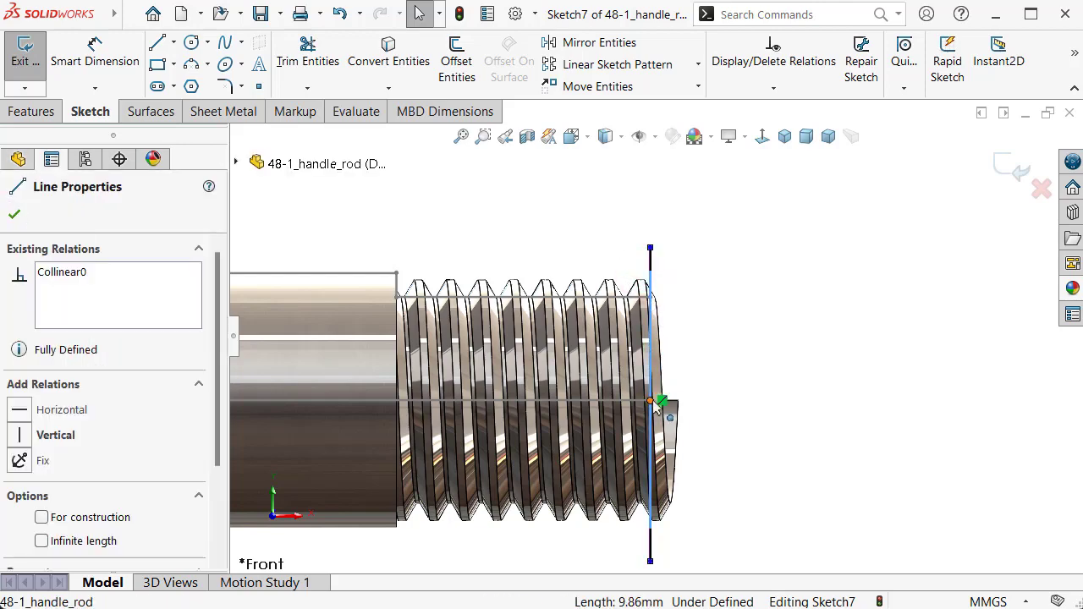
pyautogui.keyDown('ctrl'); pyautogui.click(662, 400); pyautogui.keyUp('ctrl')
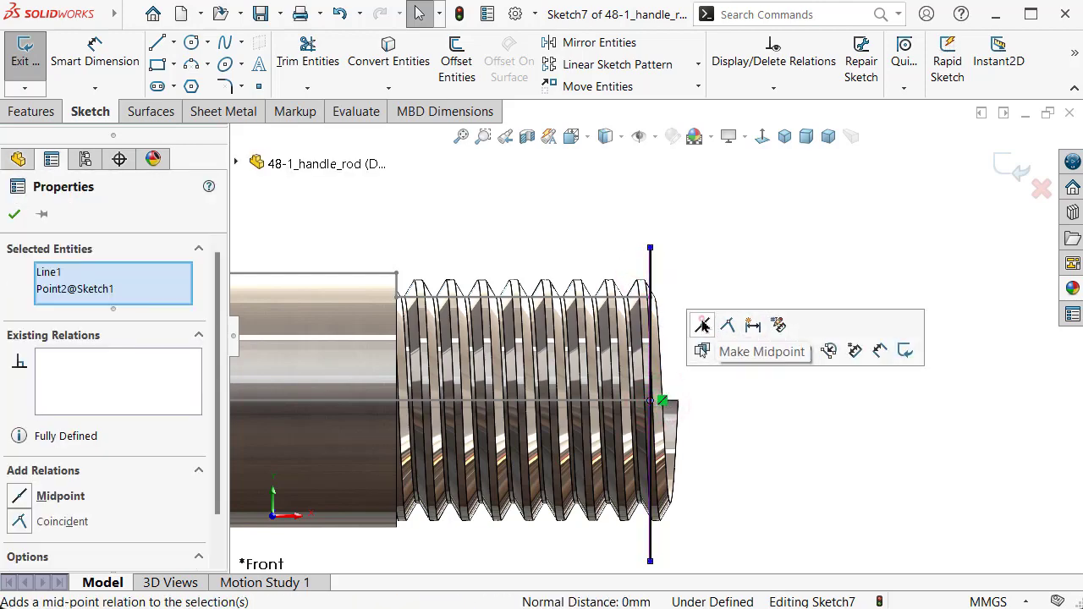
pyautogui.click(702, 326)
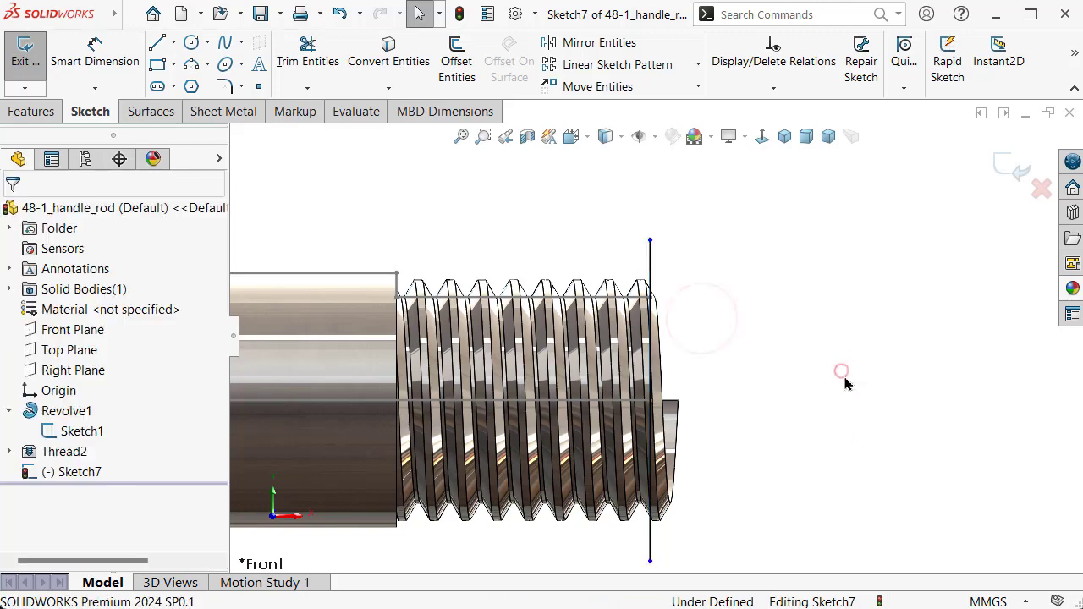
pyautogui.click(651, 241)
pyautogui.keyDown('ctrl'); pyautogui.click(396, 273); pyautogui.keyUp('ctrl')
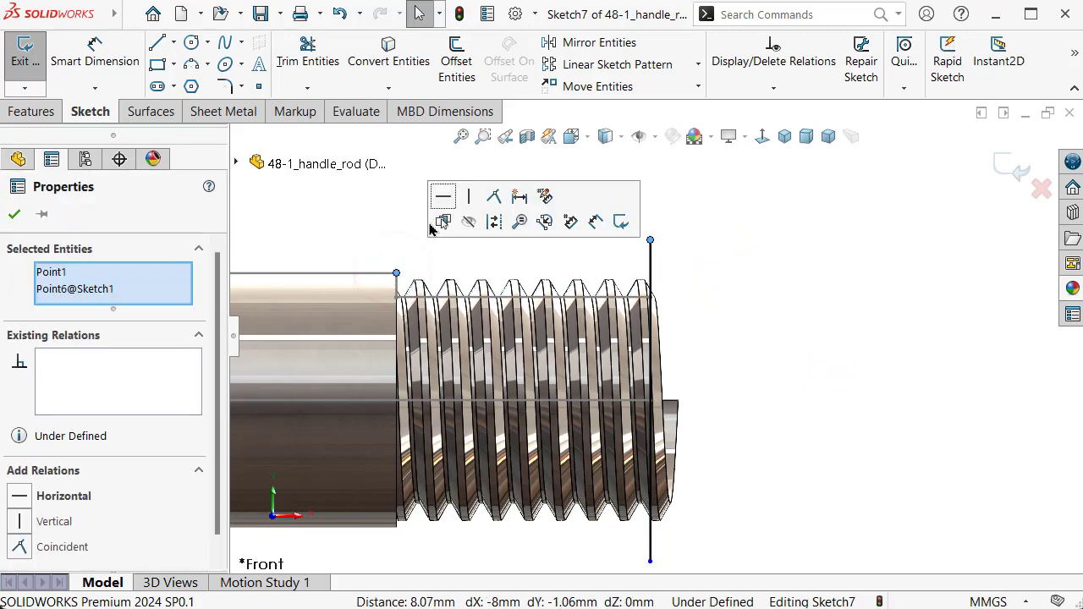
pyautogui.click(443, 196)
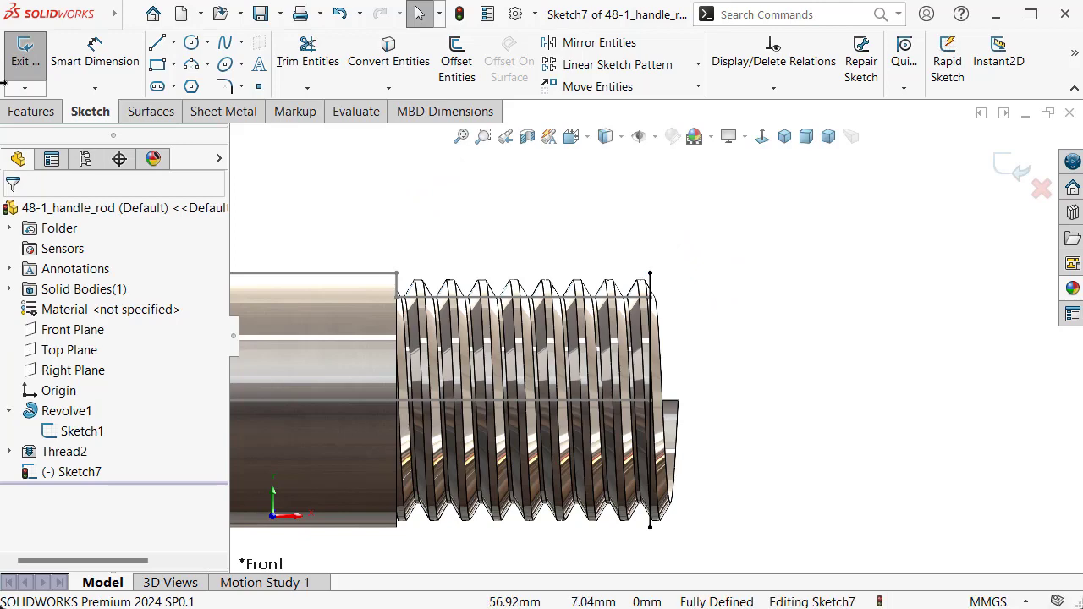
# Extrude-cut Sketch7 Through All - Both to split the threaded rod lengthwise
pyautogui.click(25, 113)
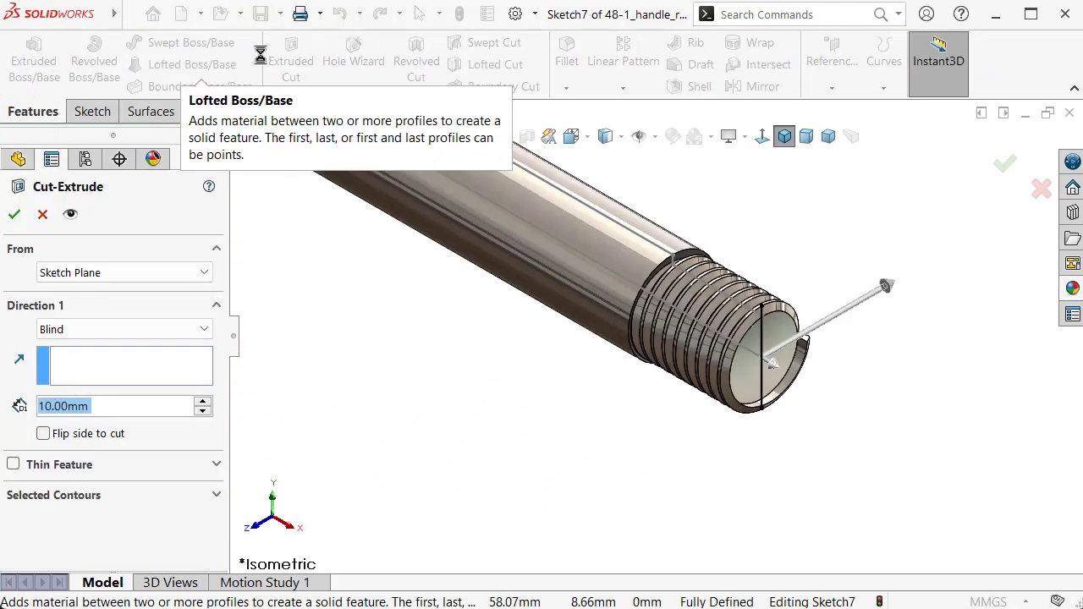
pyautogui.click(121, 329)
pyautogui.click(127, 380)
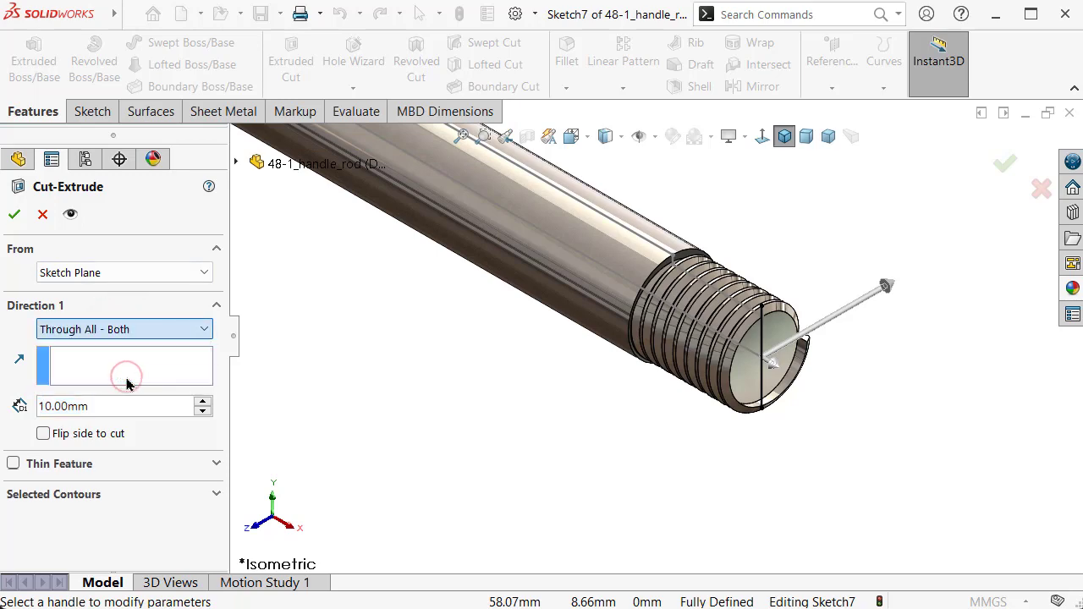
pyautogui.click(16, 215)
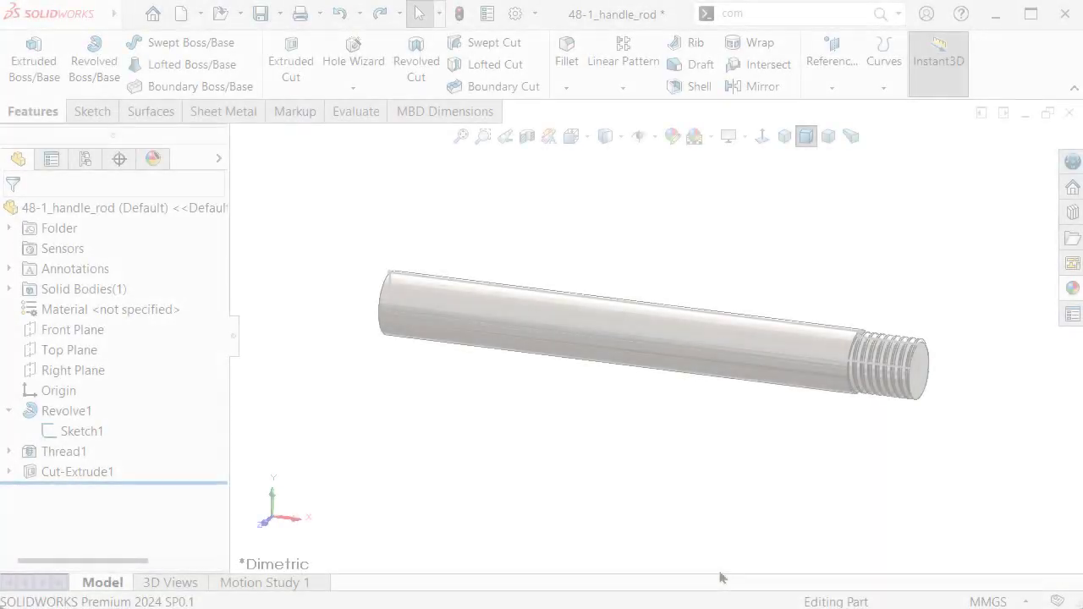
# Circular-pattern the Cut-Extrude1 body about Line6@Sketch1, 2 instances over 360°
pyautogui.scroll(-3, 483, 382)
pyautogui.moveTo(479, 350)
pyautogui.mouseDown(button='middle')
pyautogui.moveTo(520, 367)
pyautogui.moveTo(508, 398)
pyautogui.moveTo(493, 387)
pyautogui.mouseUp(button='middle')
pyautogui.click(623, 88)
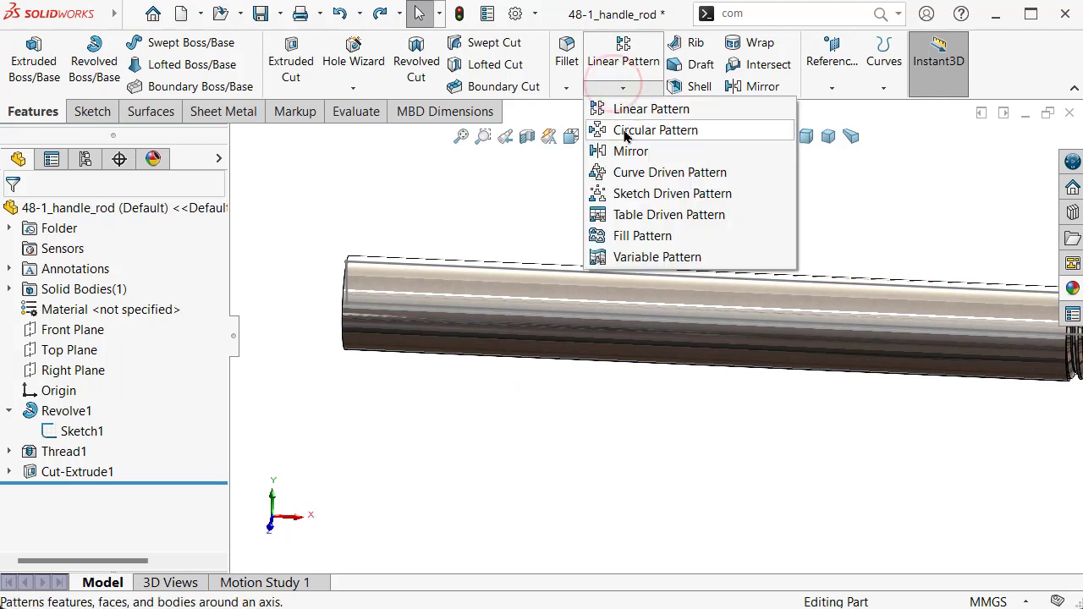
pyautogui.click(626, 133)
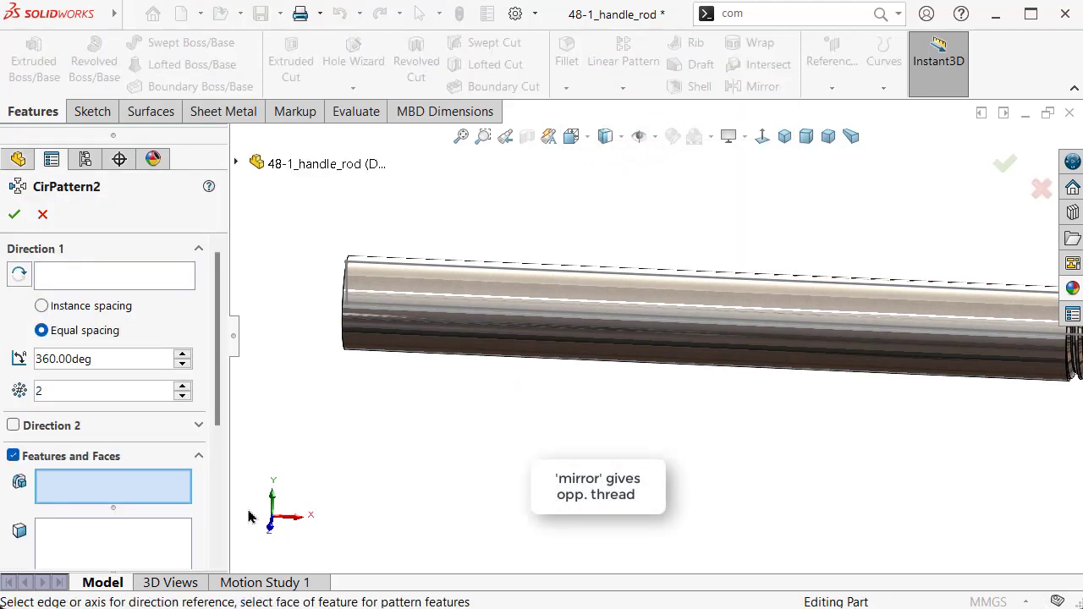
pyautogui.click(72, 280)
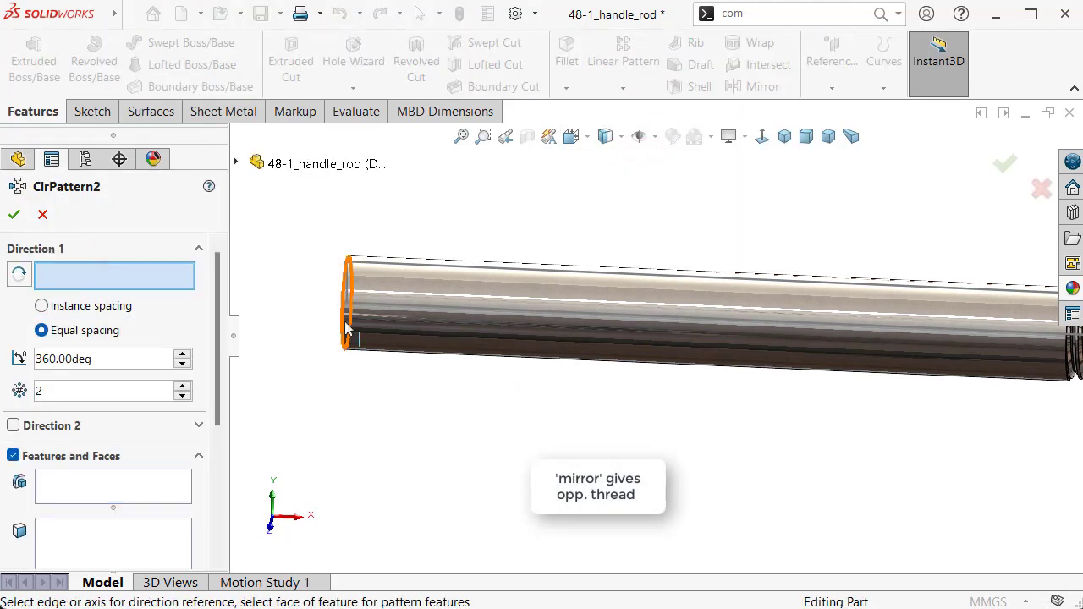
pyautogui.click(345, 294)
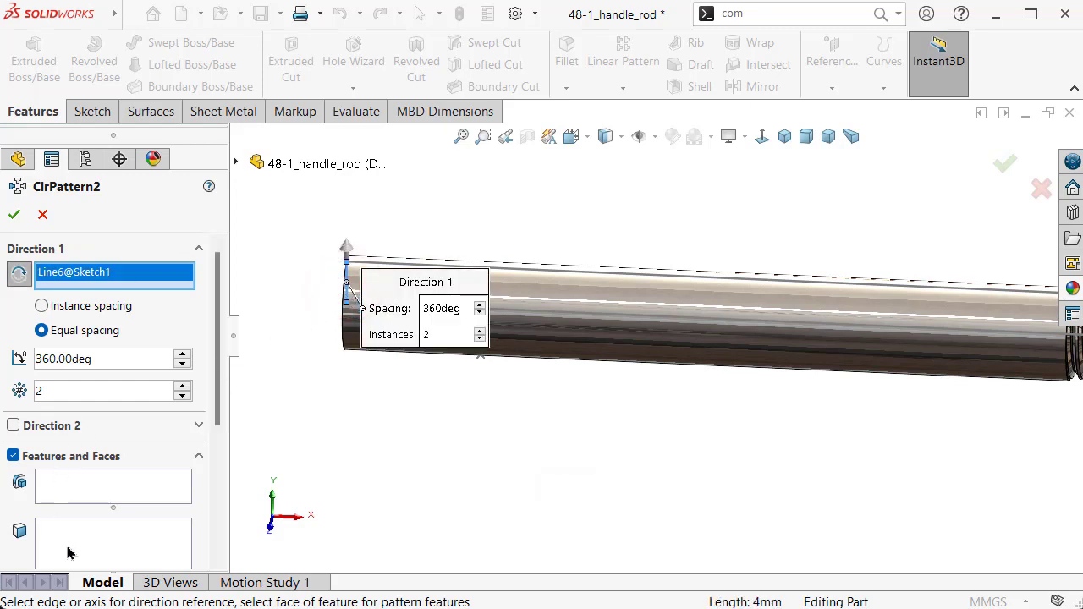
pyautogui.scroll(-5, 222, 364)
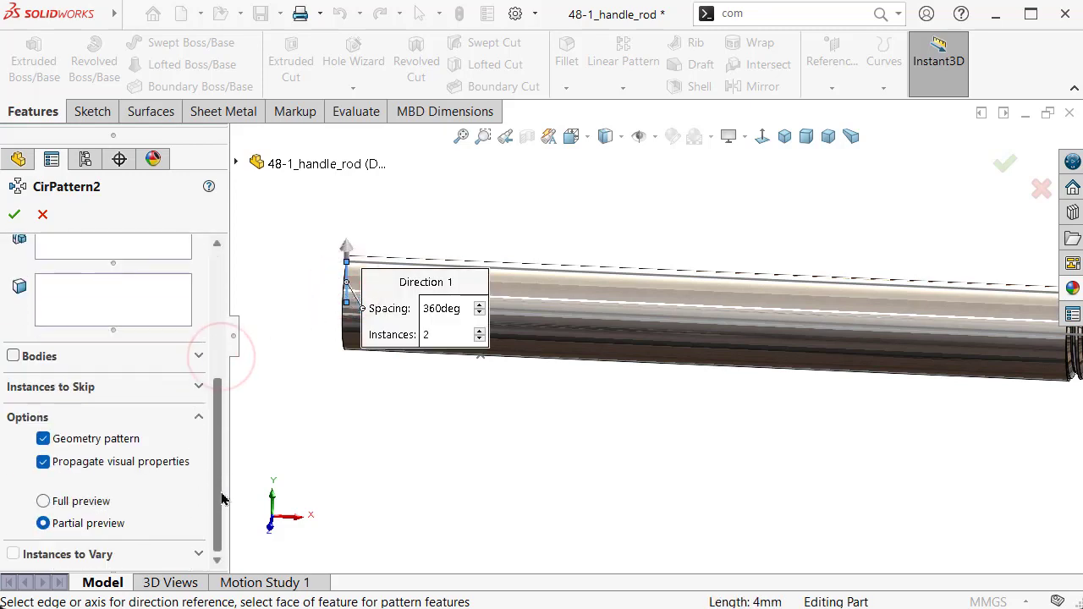
pyautogui.click(14, 351)
pyautogui.click(679, 350)
pyautogui.scroll(3, 660, 355)
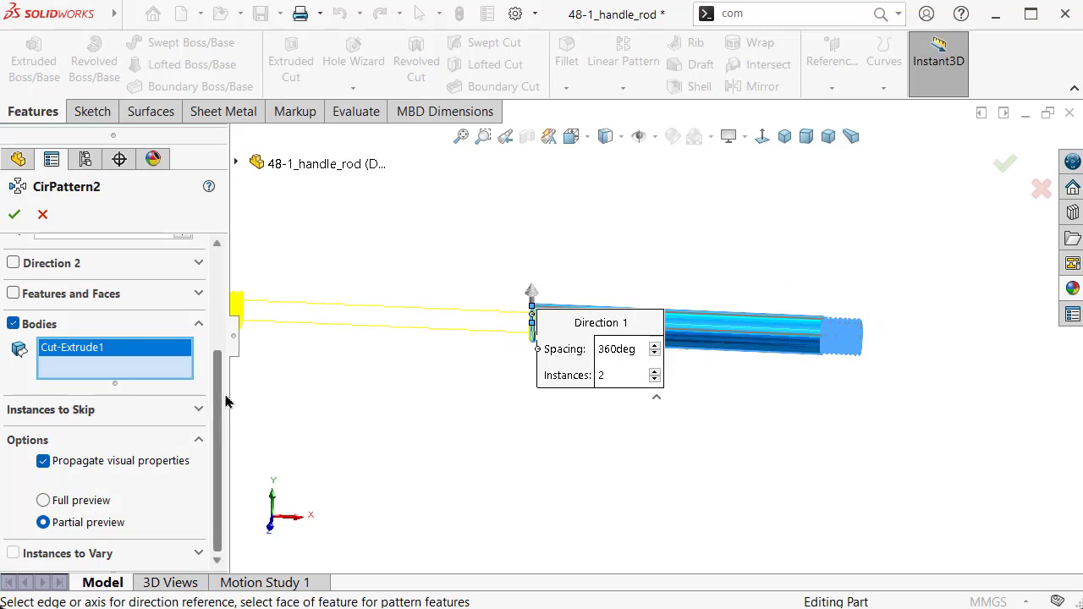
pyautogui.scroll(3, 217, 412)
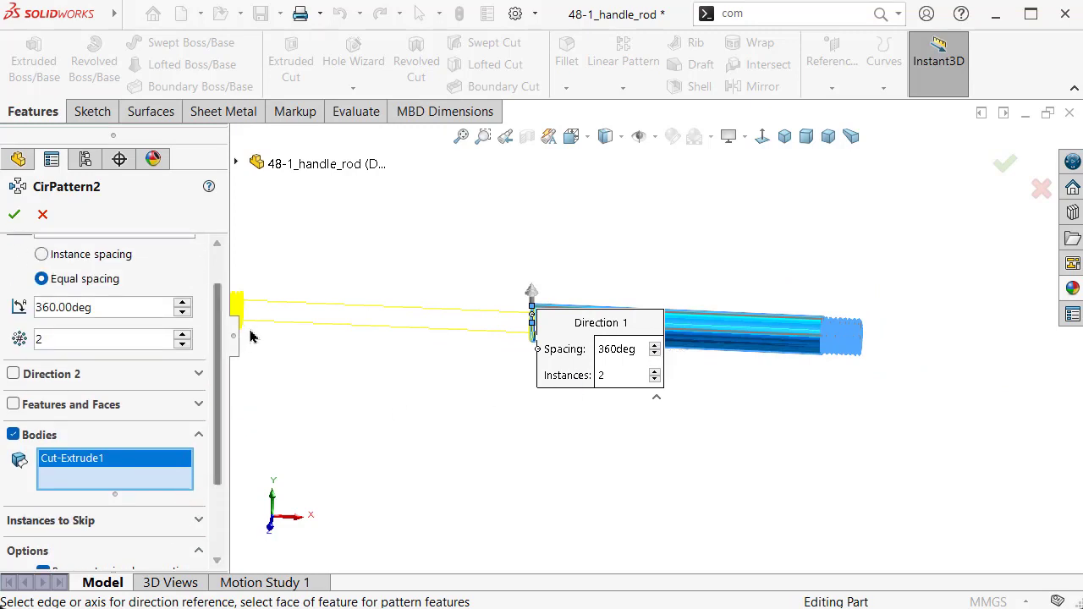
pyautogui.click(13, 216)
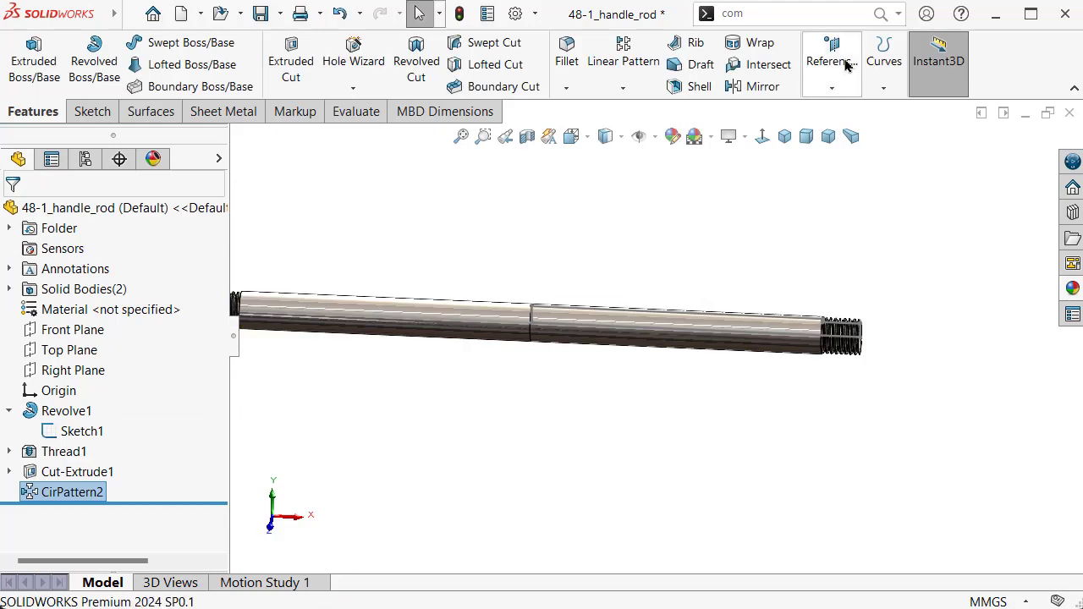
# Combine the CirPattern2 and Cut-Extrude1 bodies into one solid with an Add operation
pyautogui.click(882, 15)
pyautogui.click(753, 55)
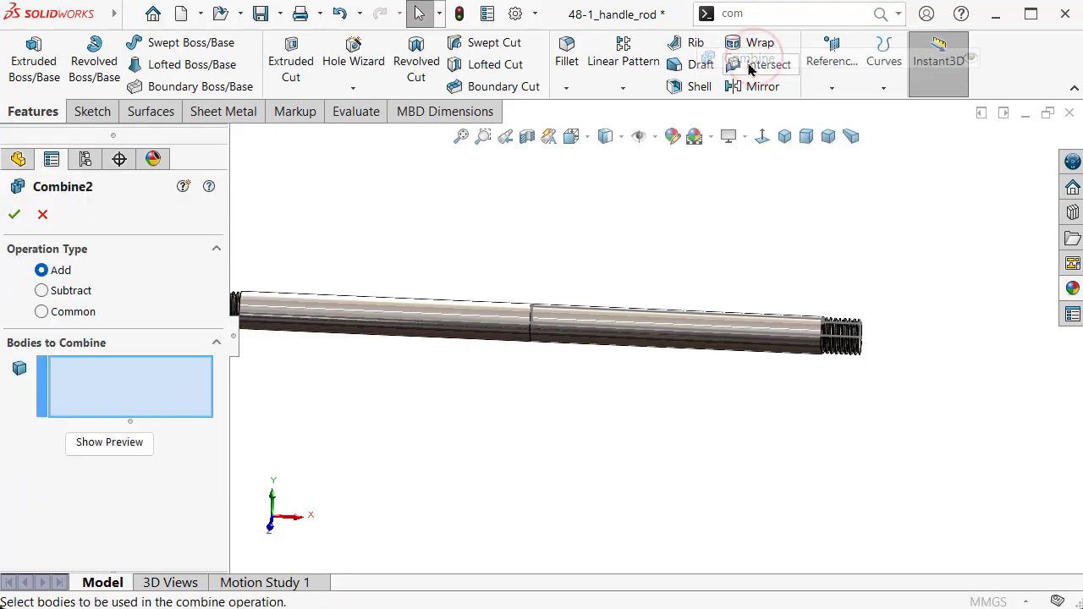
pyautogui.click(404, 320)
pyautogui.click(571, 314)
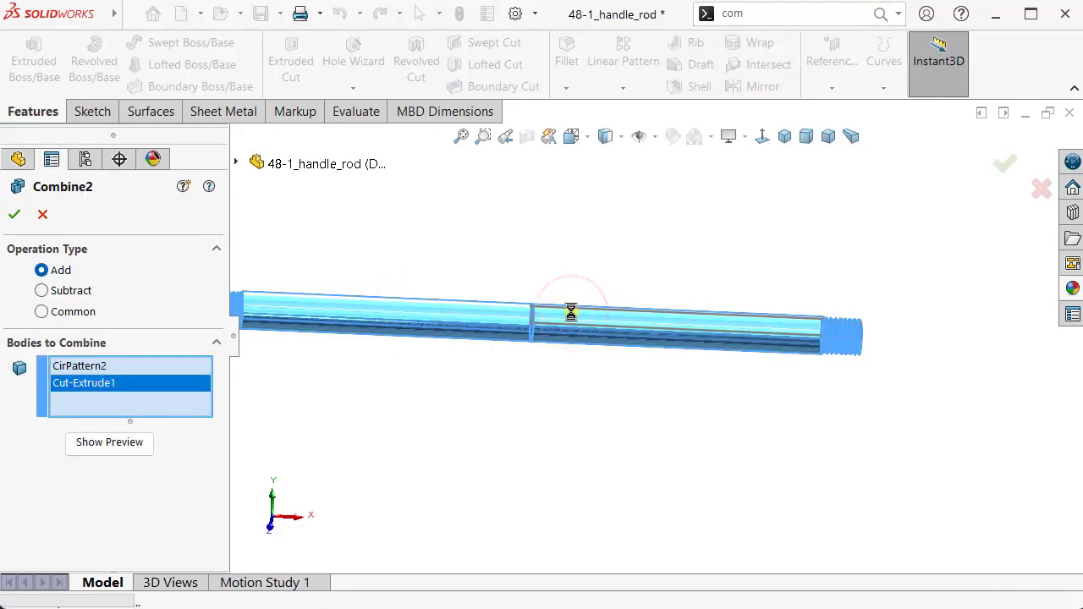
pyautogui.rightClick(570, 310)
pyautogui.scroll(3, 571, 310)
pyautogui.scroll(-3, 652, 288)
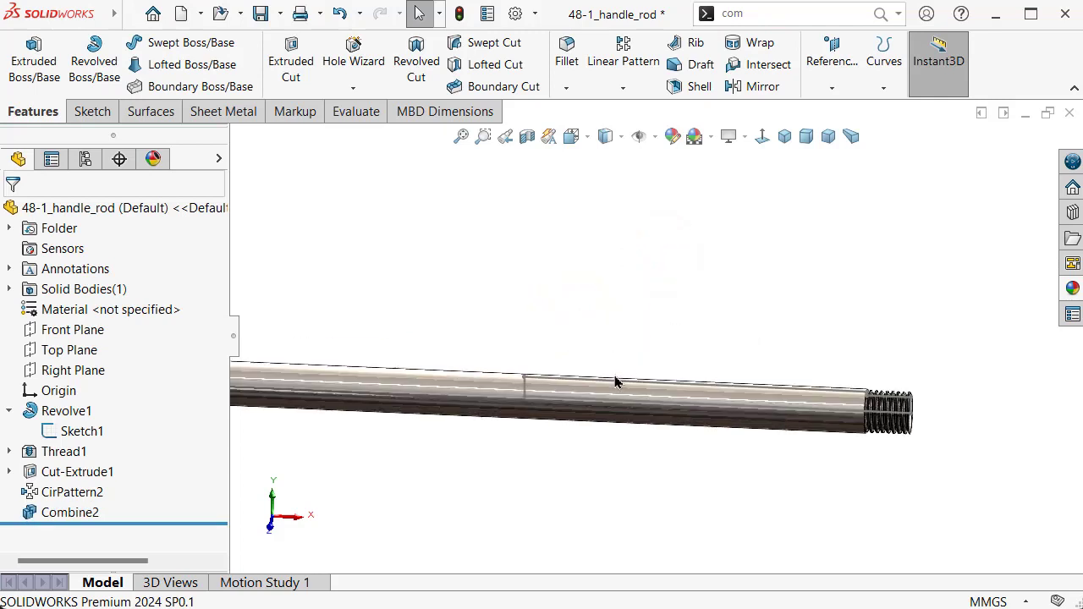
# Hide Sketch1's leftover line on the rod
pyautogui.click(540, 382)
pyautogui.click(611, 325)
pyautogui.click(673, 272)
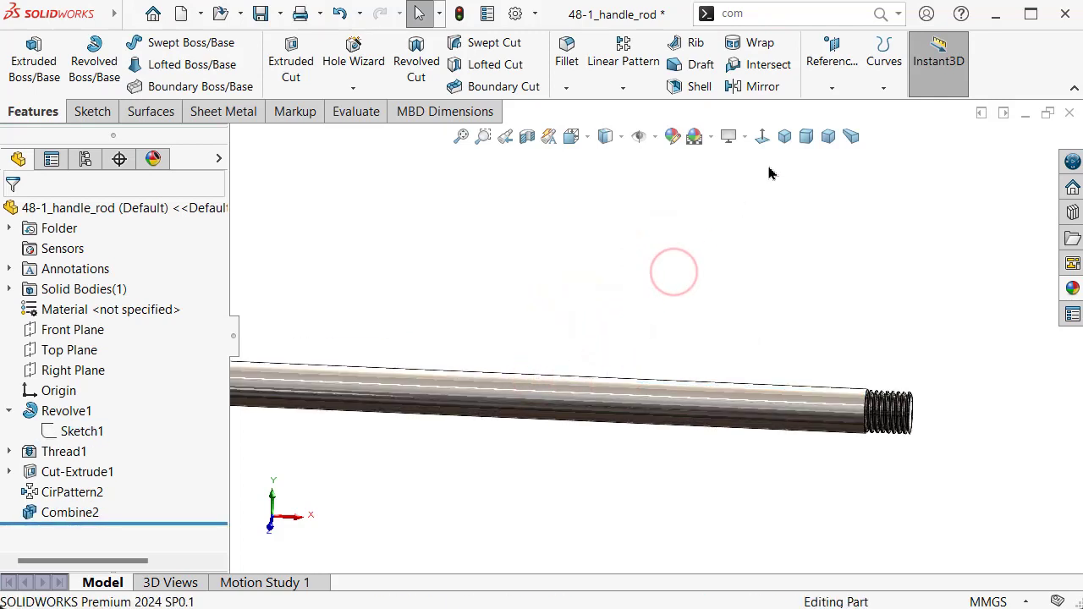
# Show the rod in Dimetric view, collapse the FeatureManager tree, and zoom in to fill the window
pyautogui.click(784, 137)
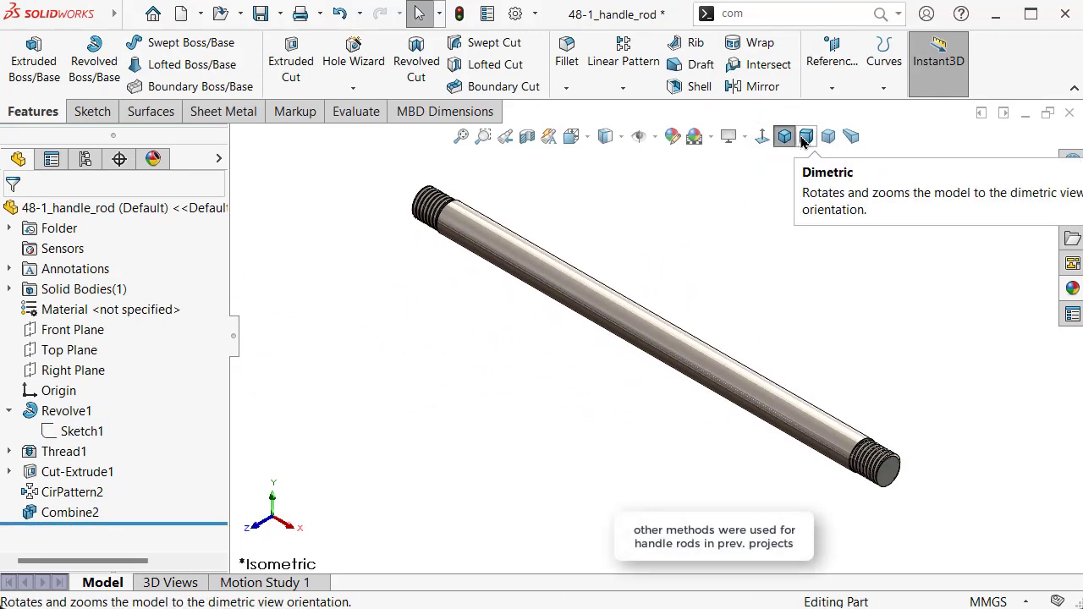
pyautogui.click(807, 136)
pyautogui.click(234, 336)
pyautogui.scroll(-3, 841, 317)
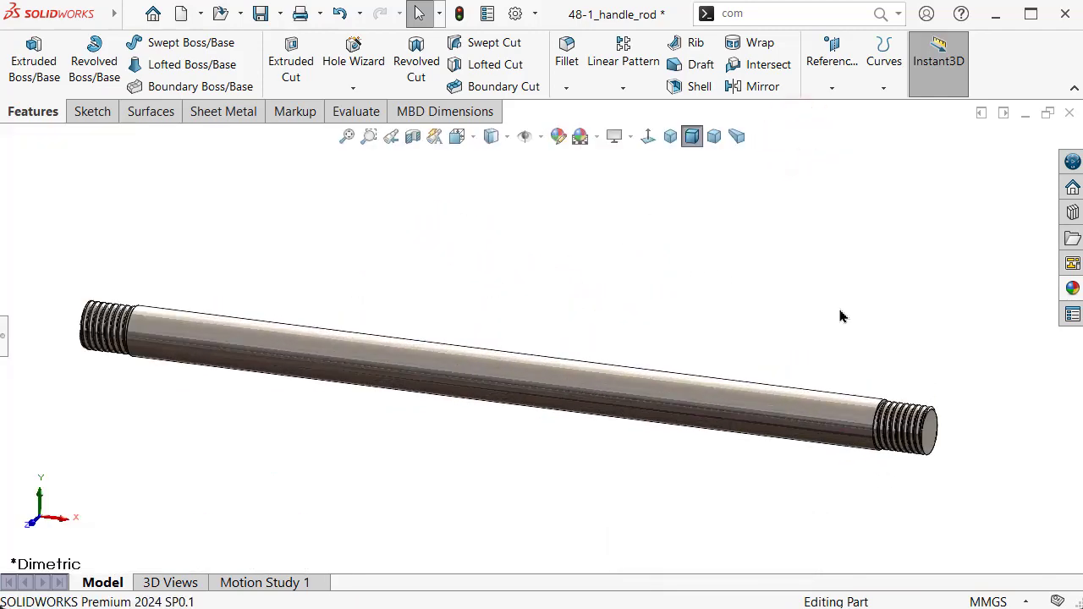